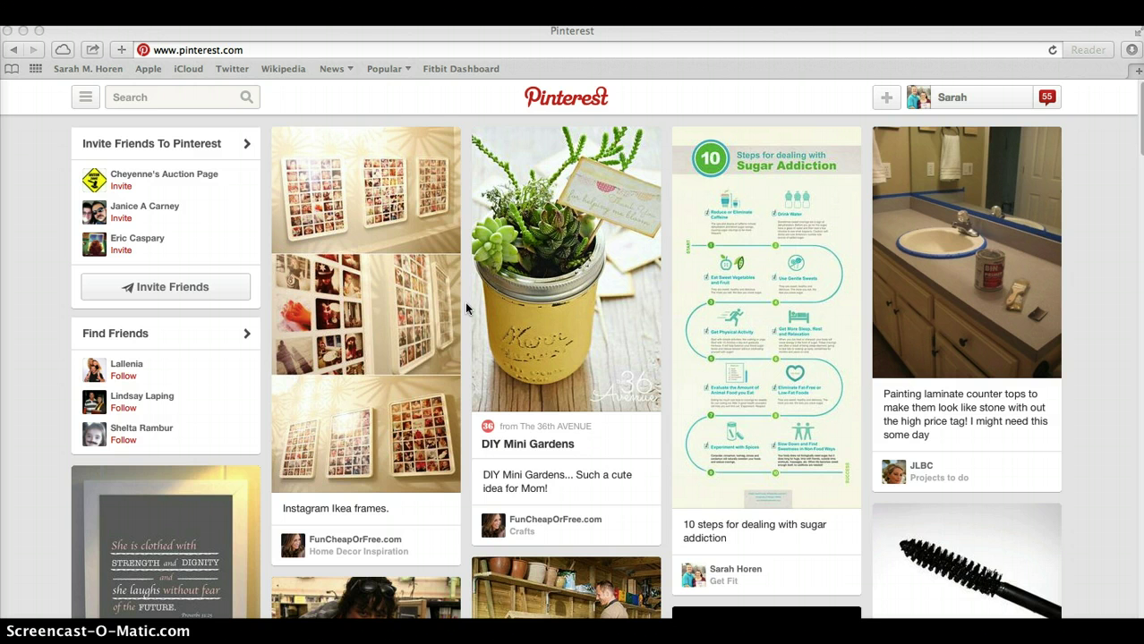
Open your own profile page and look through all of its boards
click(492, 146)
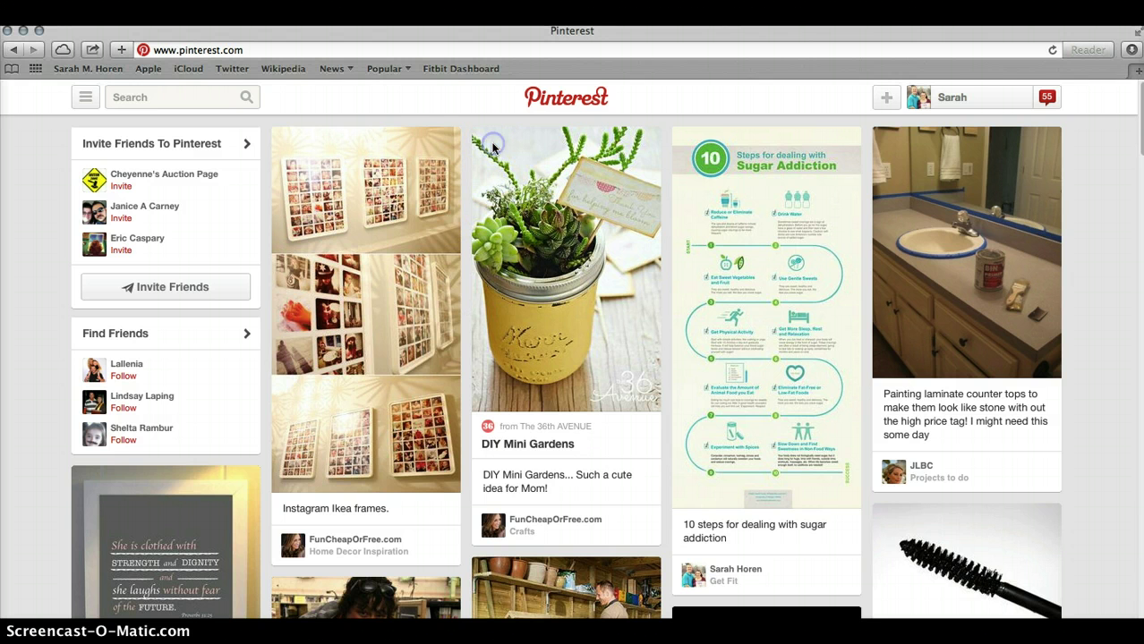
mouse_move(501, 154)
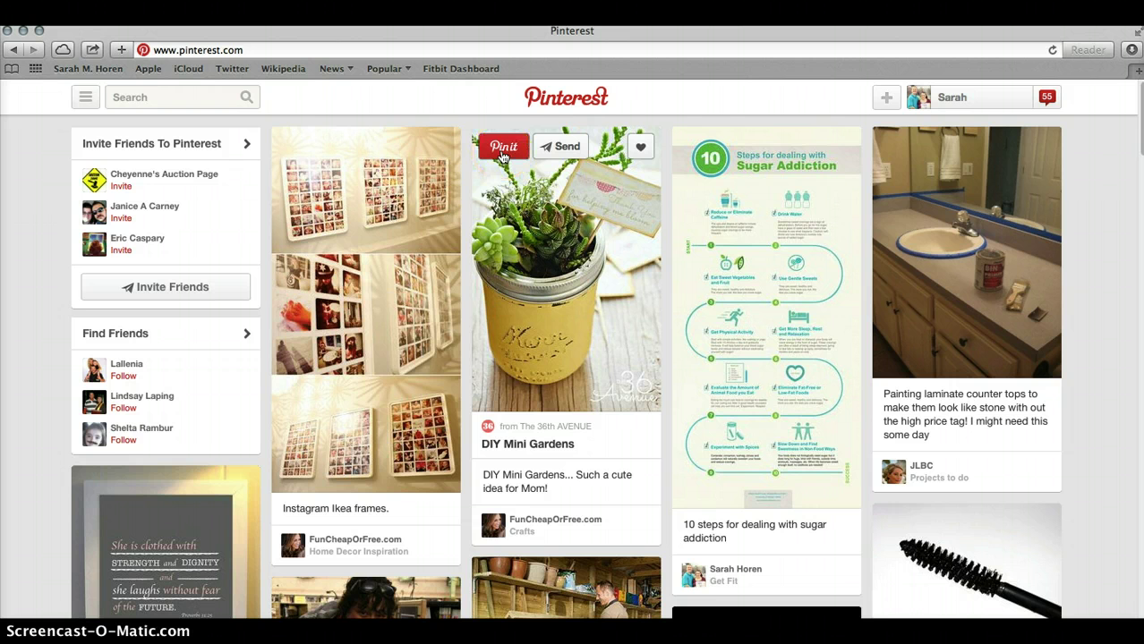
click(967, 104)
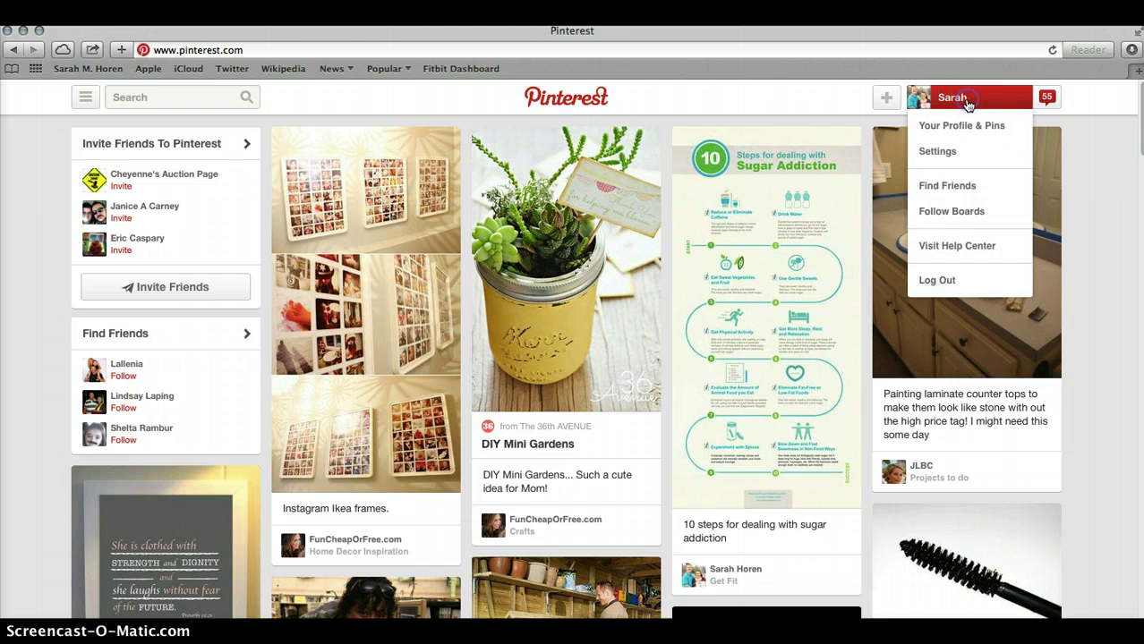
click(967, 130)
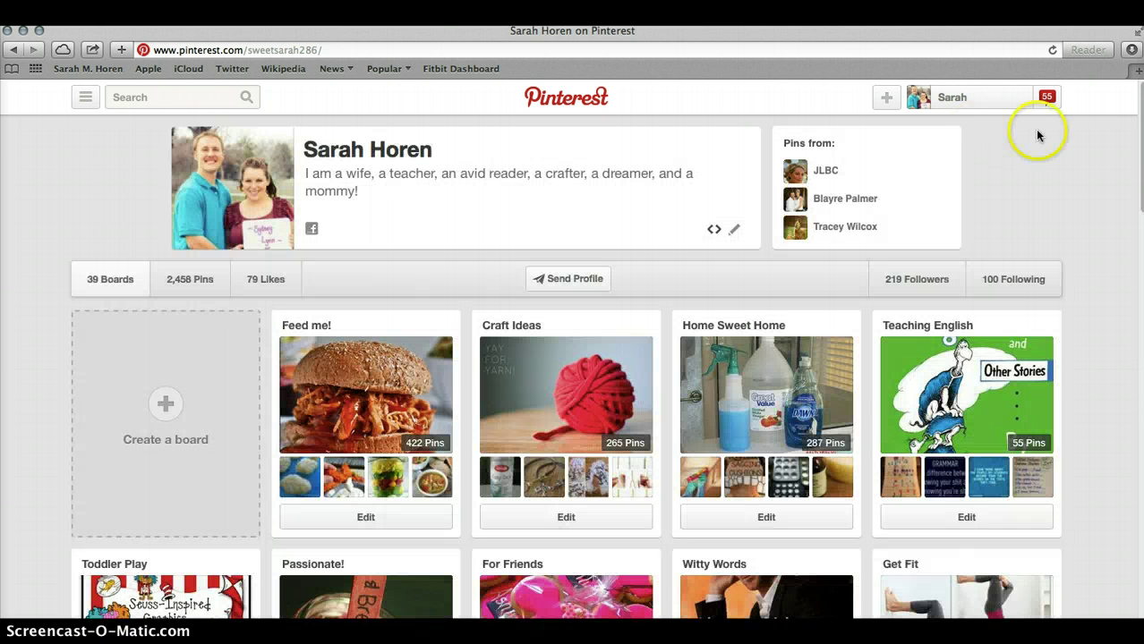
scroll(1132, 120, down, 5)
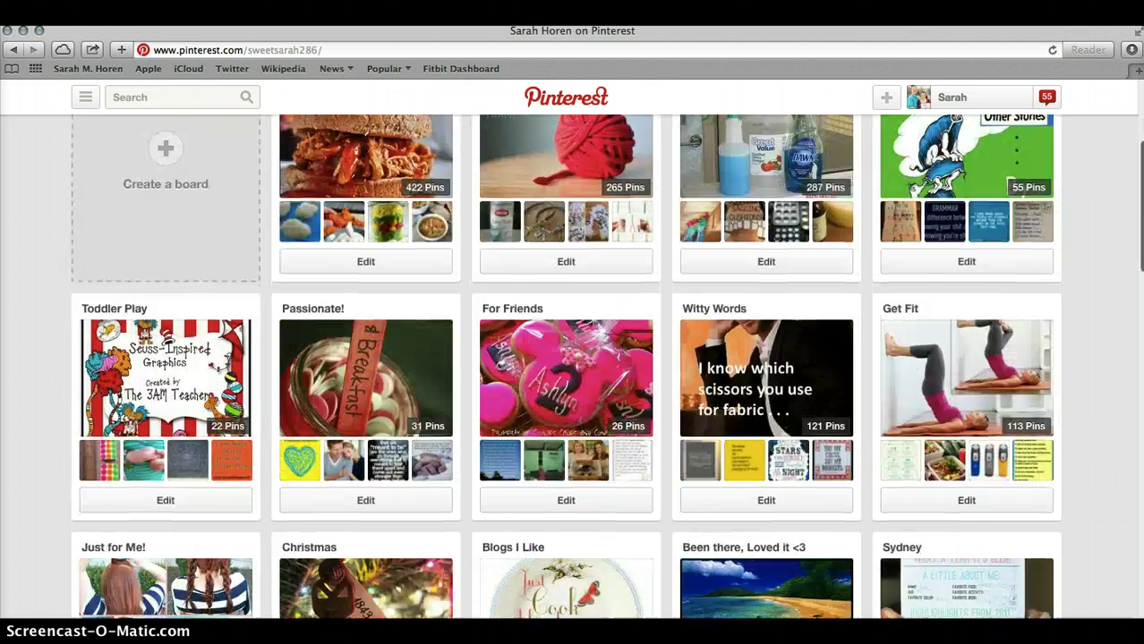
scroll(573, 367, down, 15)
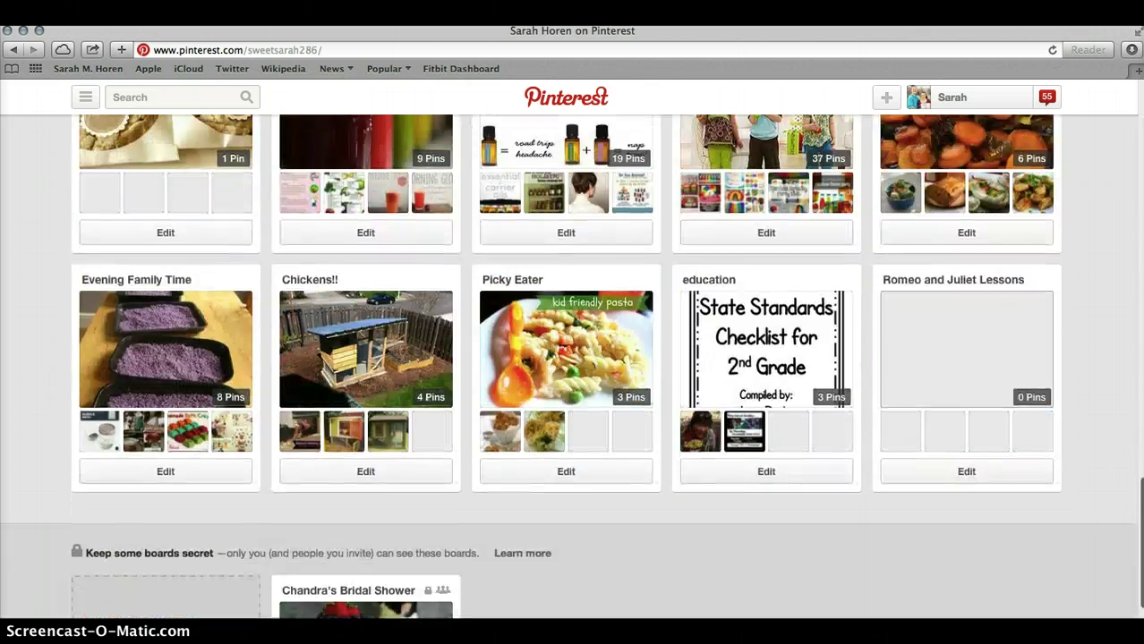
scroll(398, 402, up, 20)
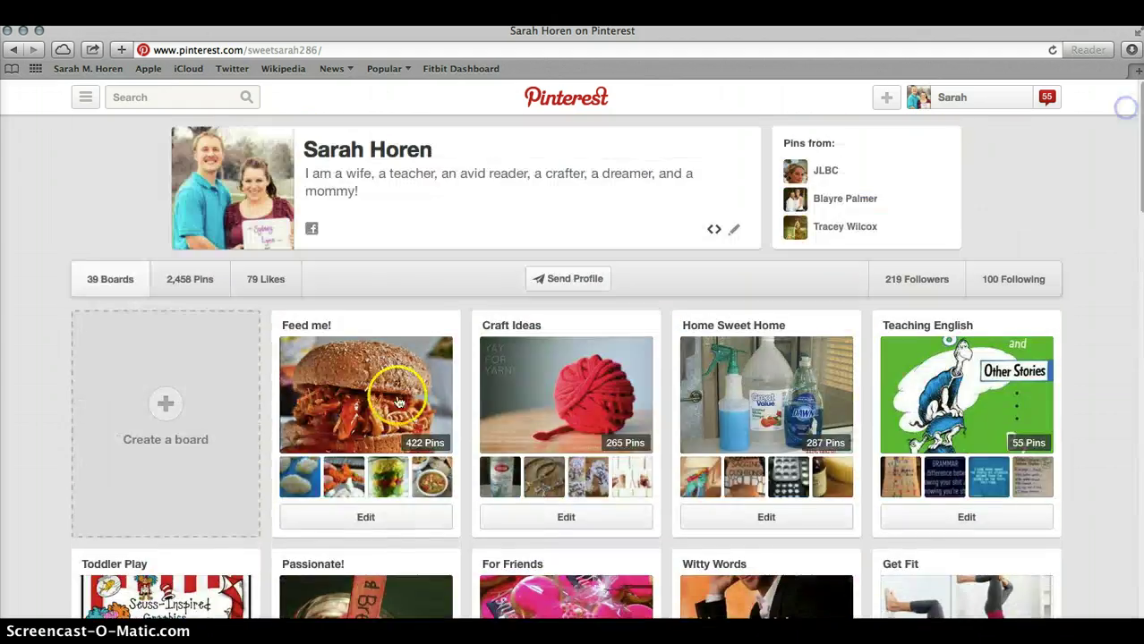
Create a board named "Lesson Plans Unit One" and check which sources it offers for adding a pin
click(170, 417)
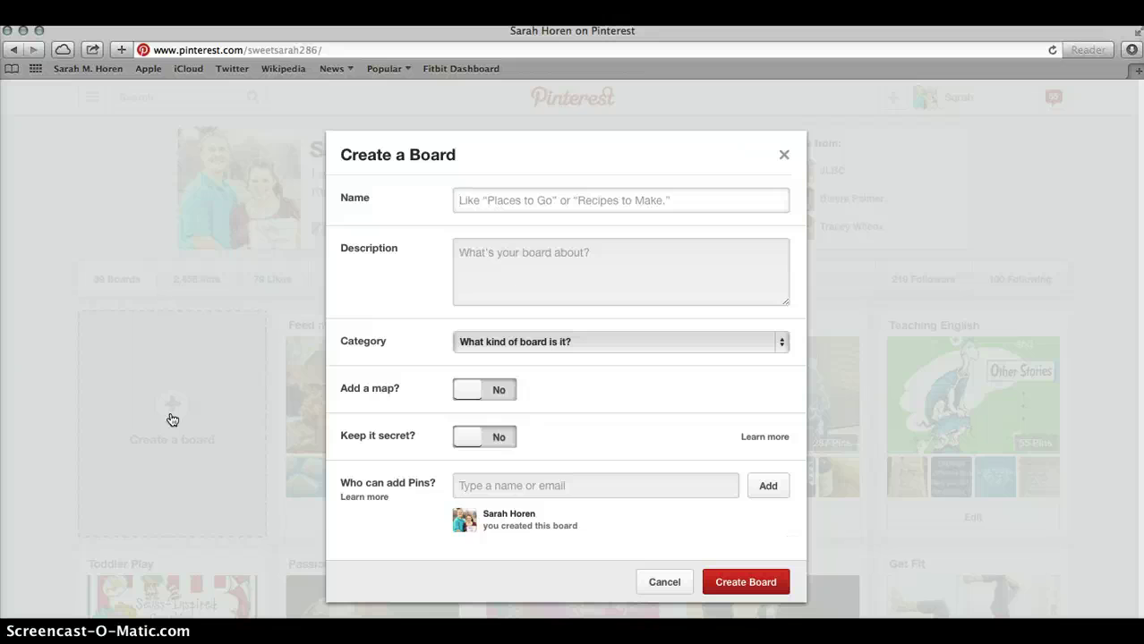
text(Les)
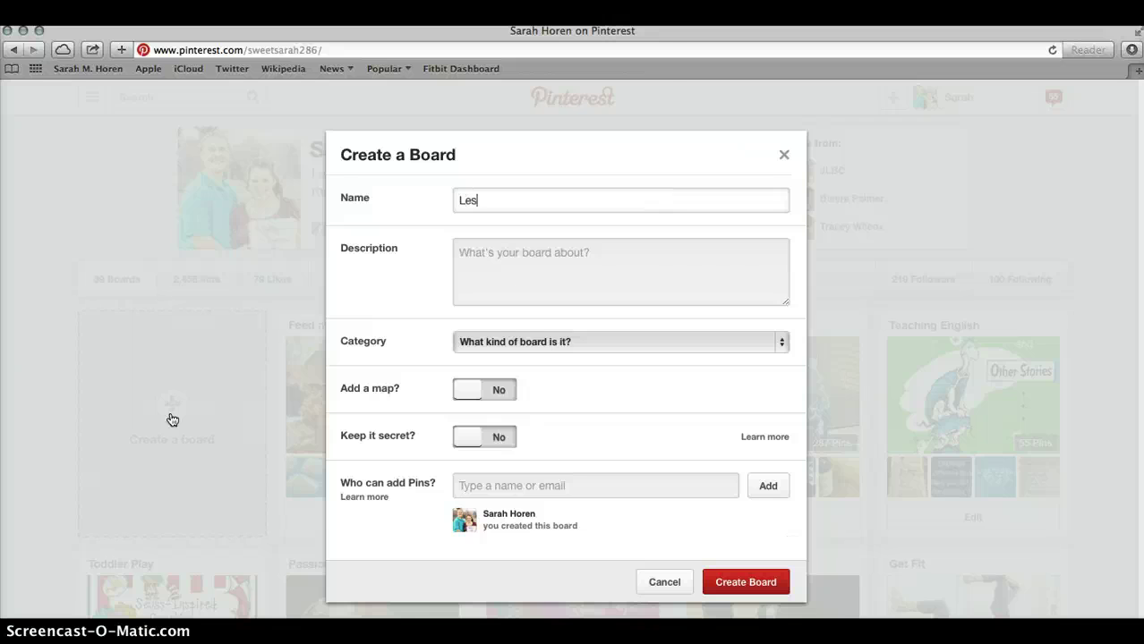
text(son Plans Unit One)
click(164, 439)
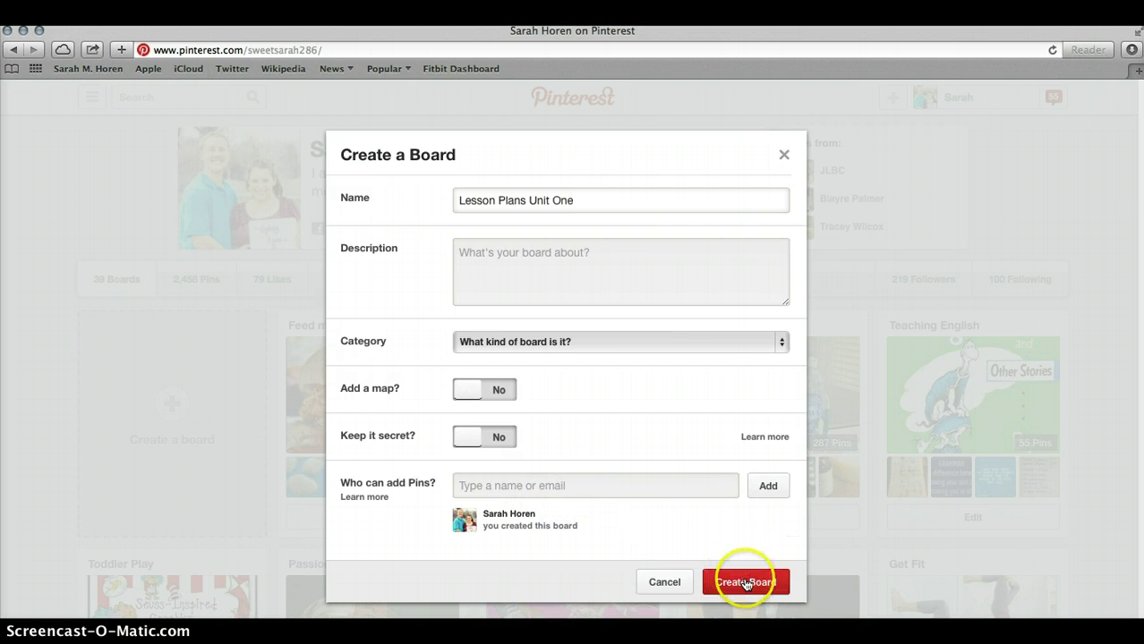
click(744, 582)
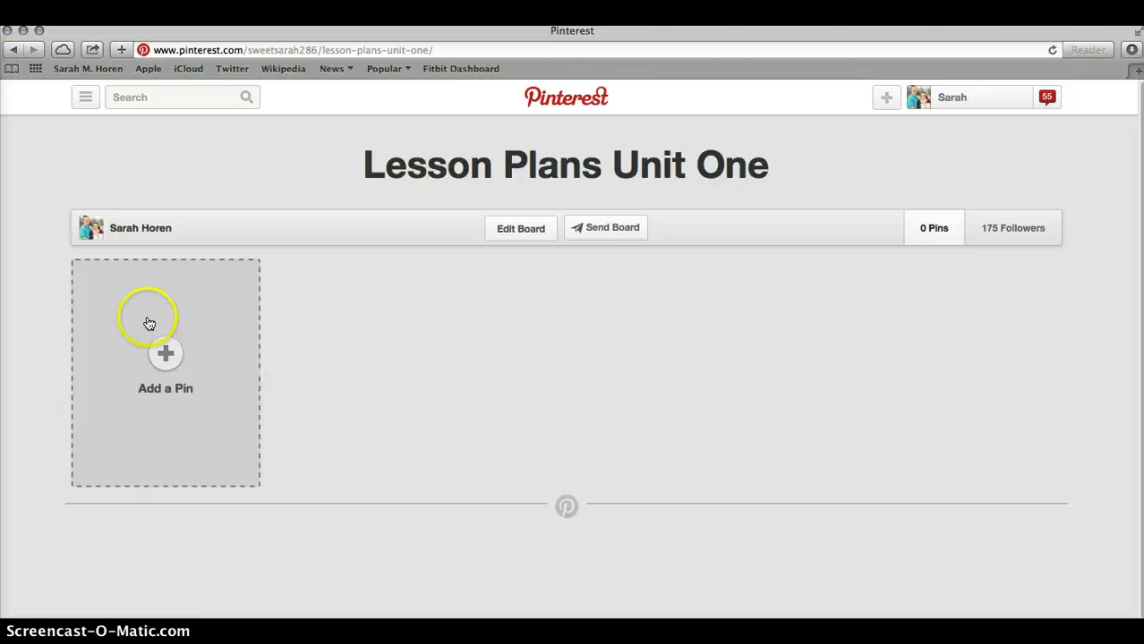
click(166, 354)
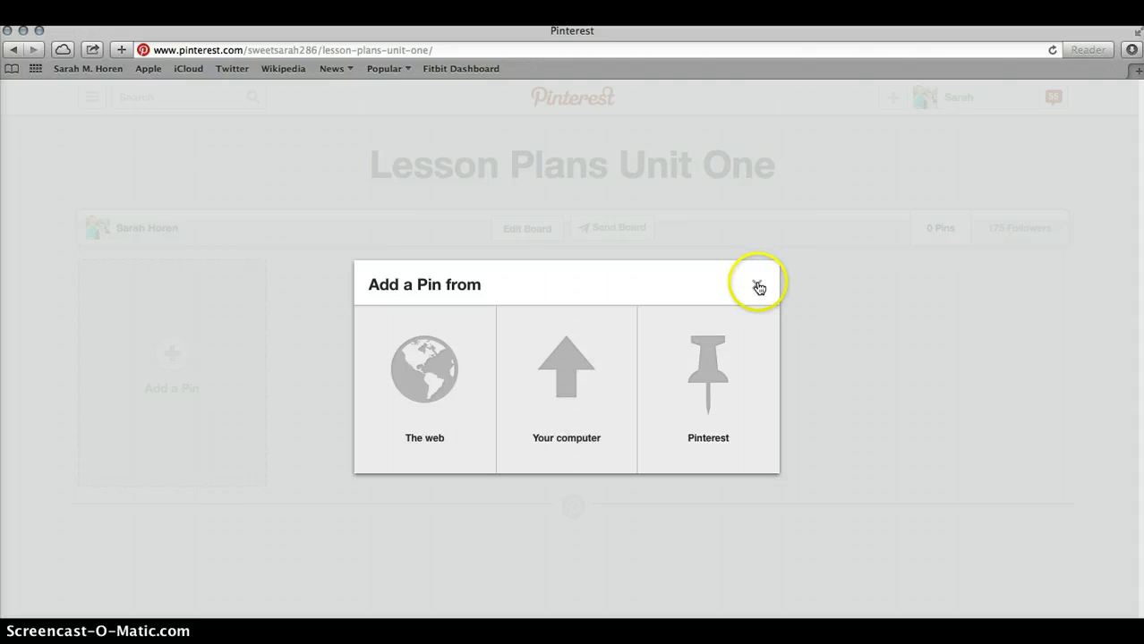
click(756, 285)
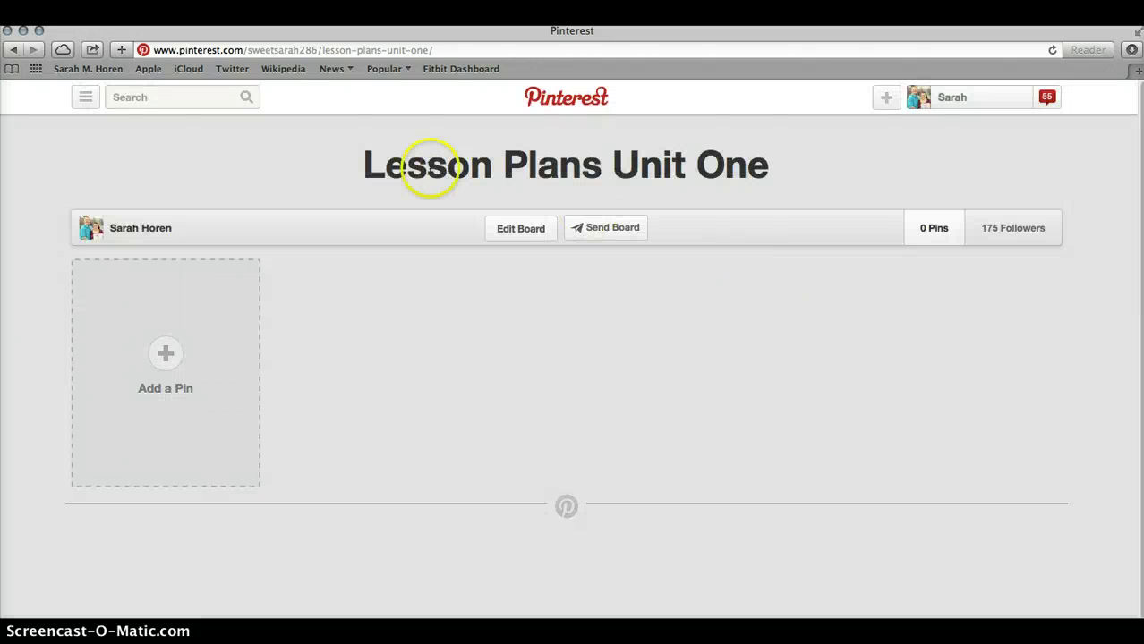
Search Pinterest for "common core state standards"
click(217, 98)
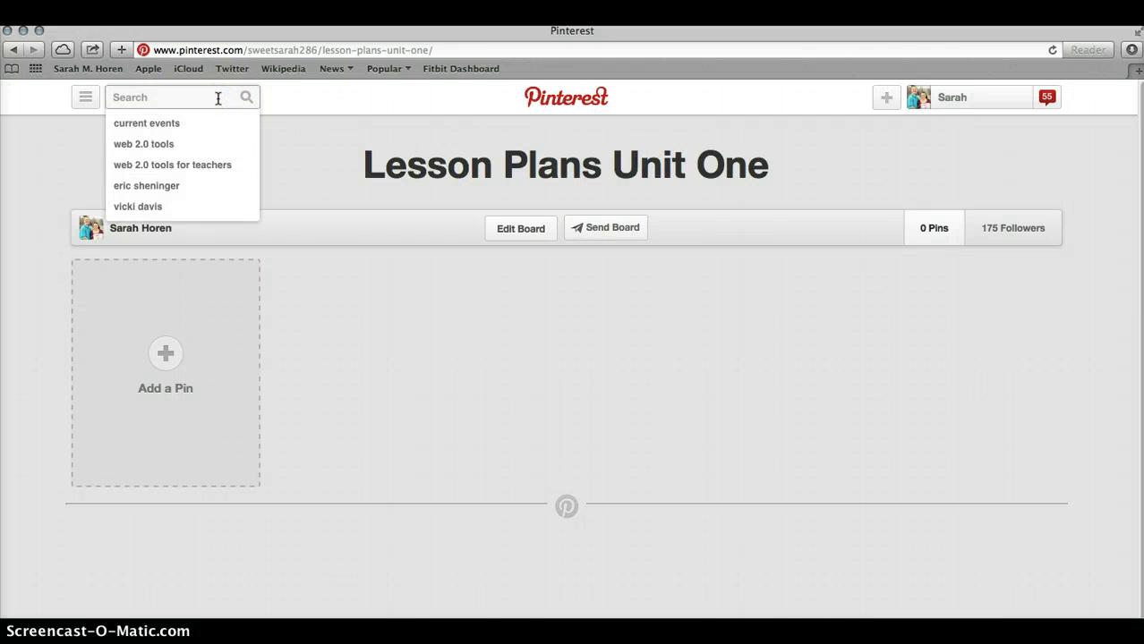
text(common core )
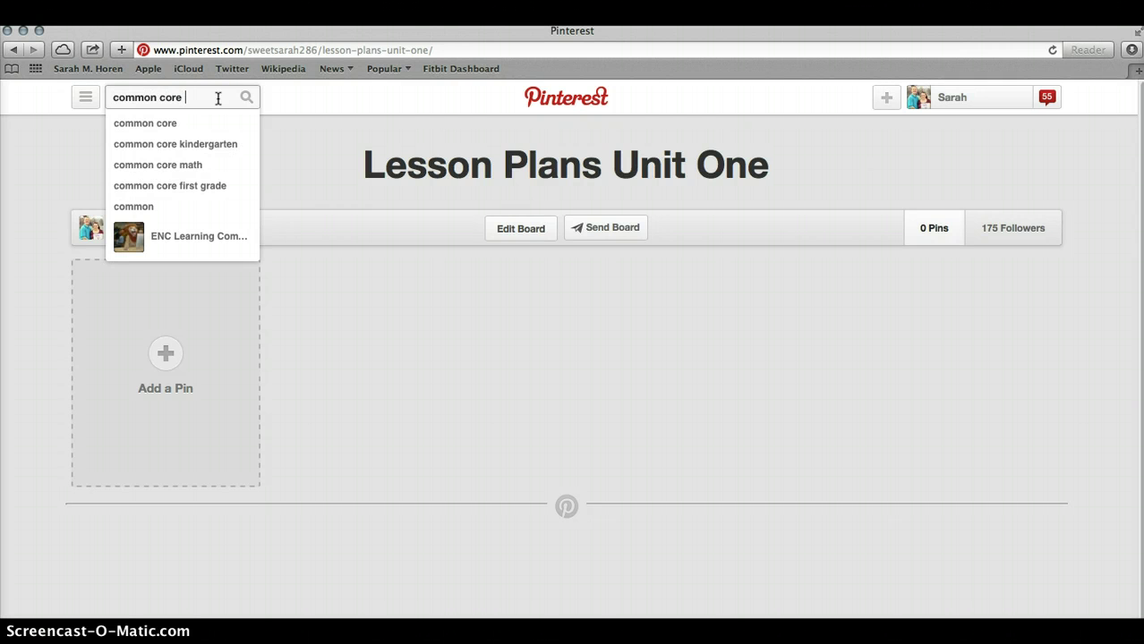
text(state standards)
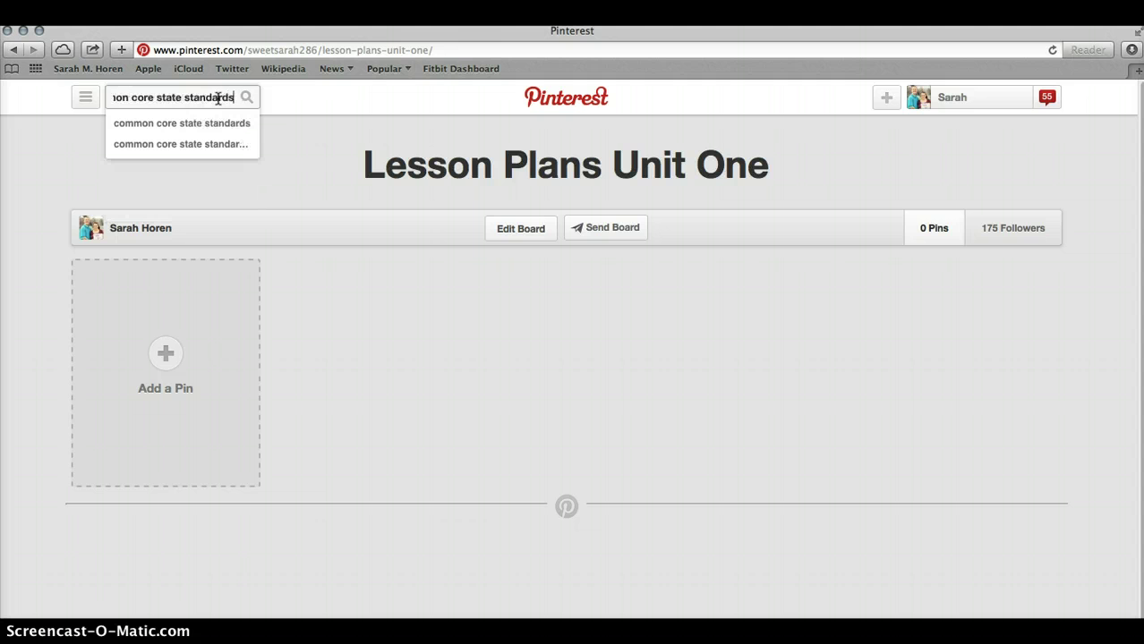
key(Return)
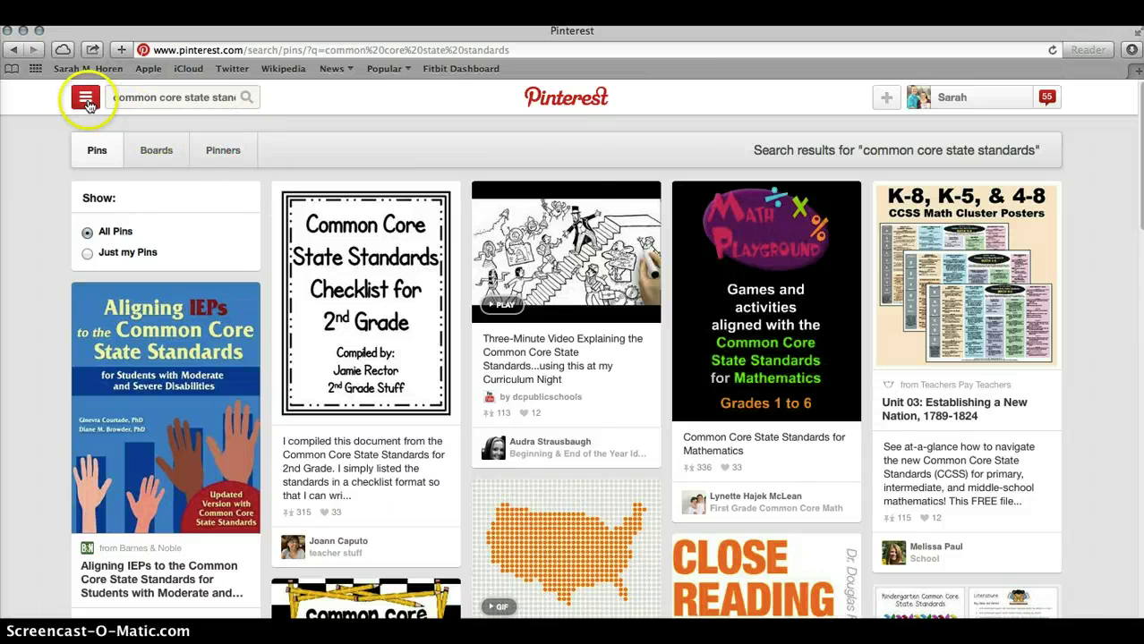
Browse the Education category and open the pin showing the classroom objective board
click(86, 101)
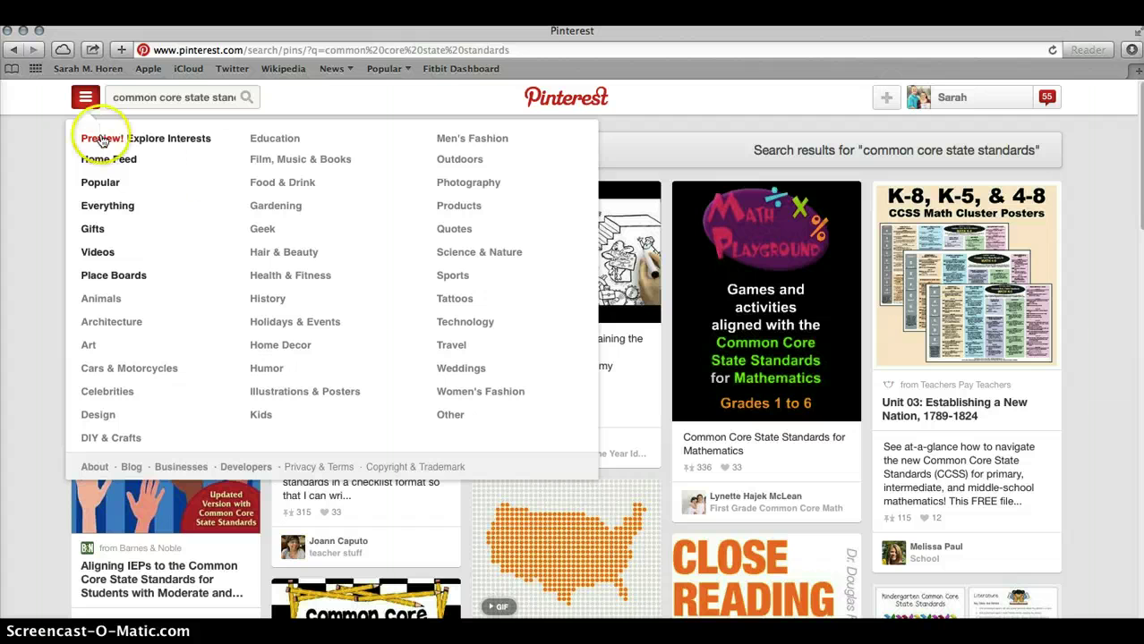
click(276, 146)
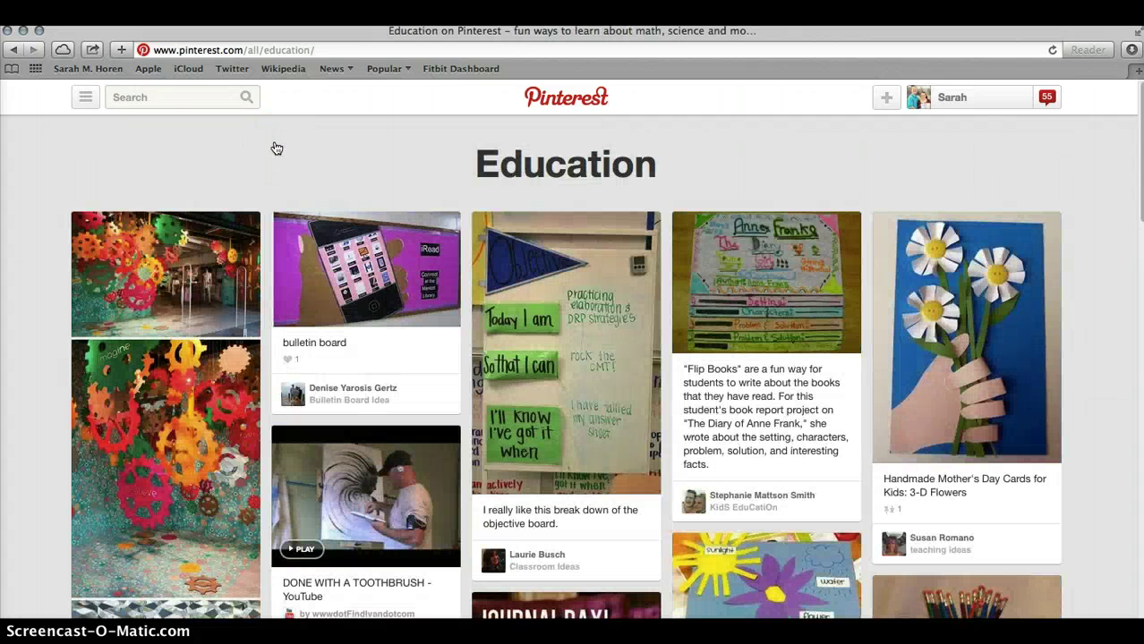
click(548, 317)
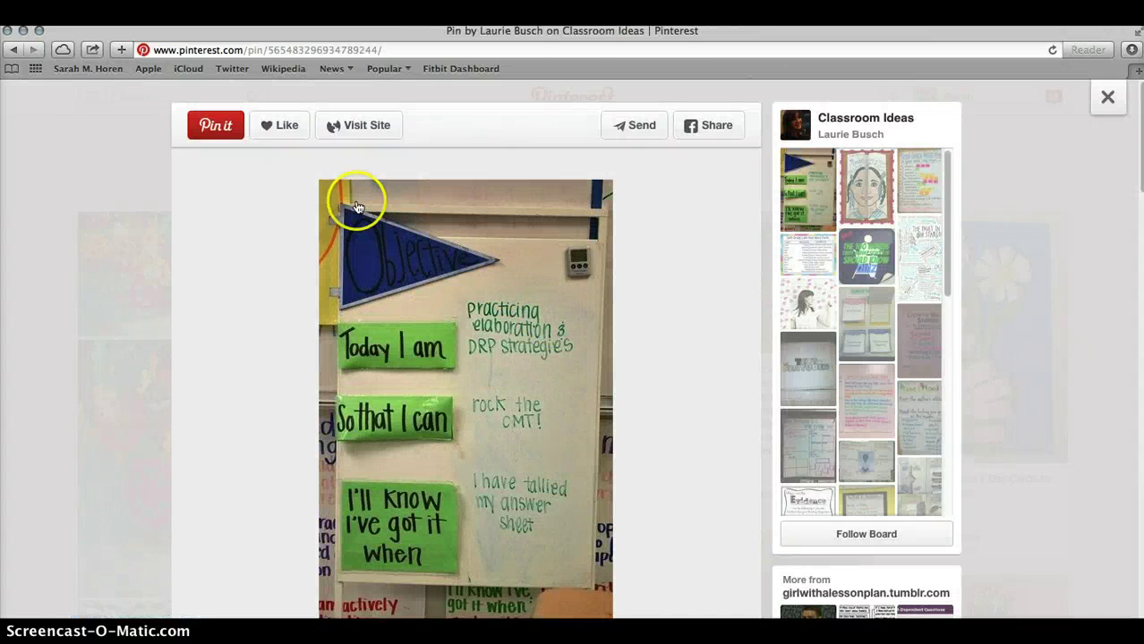
Save the objective board pin to the Lesson Plans Unit One board, keeping its existing description
click(222, 127)
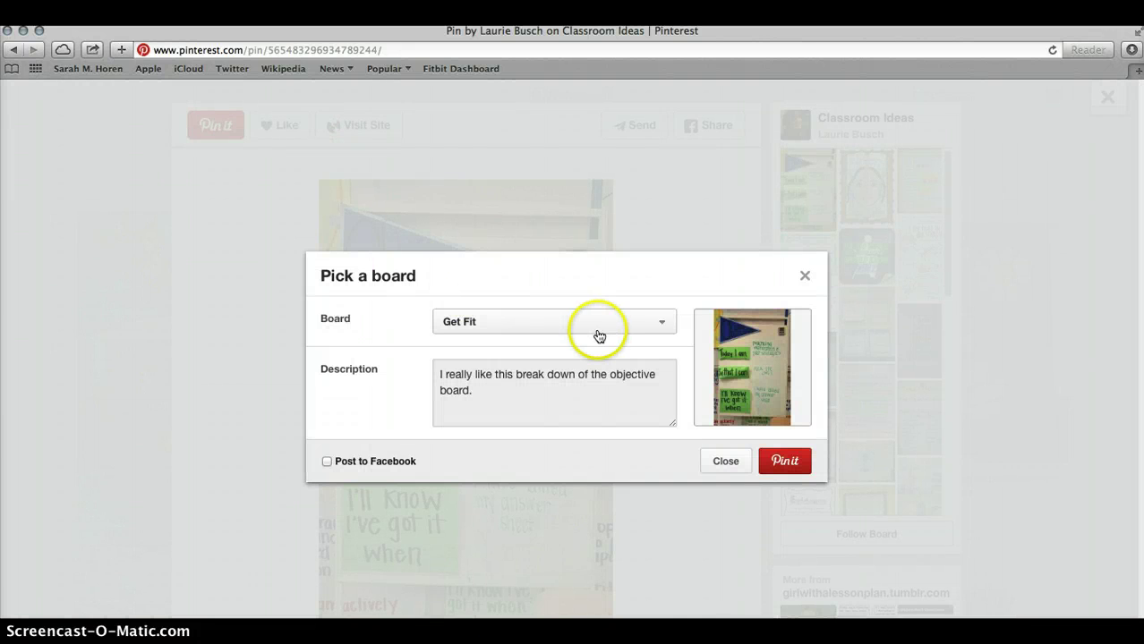
click(596, 329)
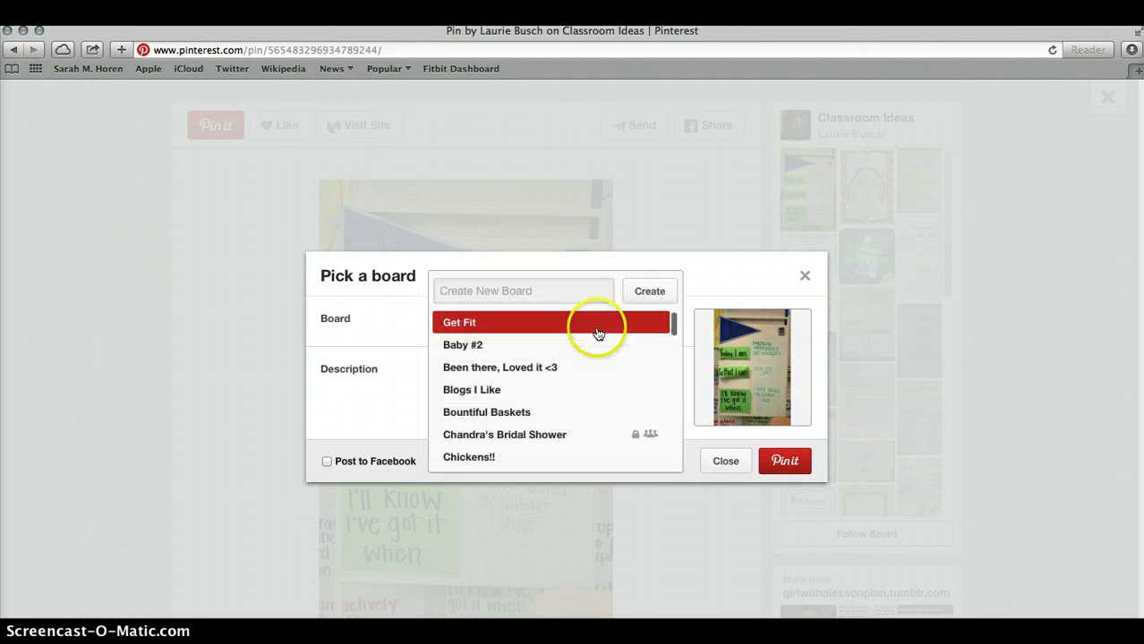
drag(675, 328, 689, 401)
click(582, 394)
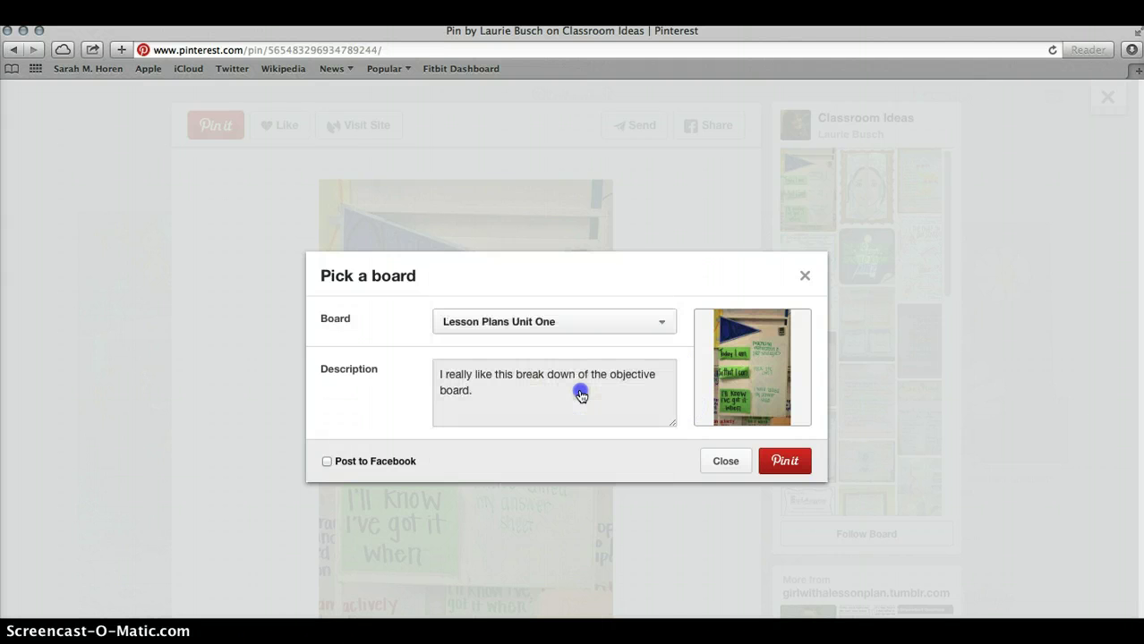
click(797, 461)
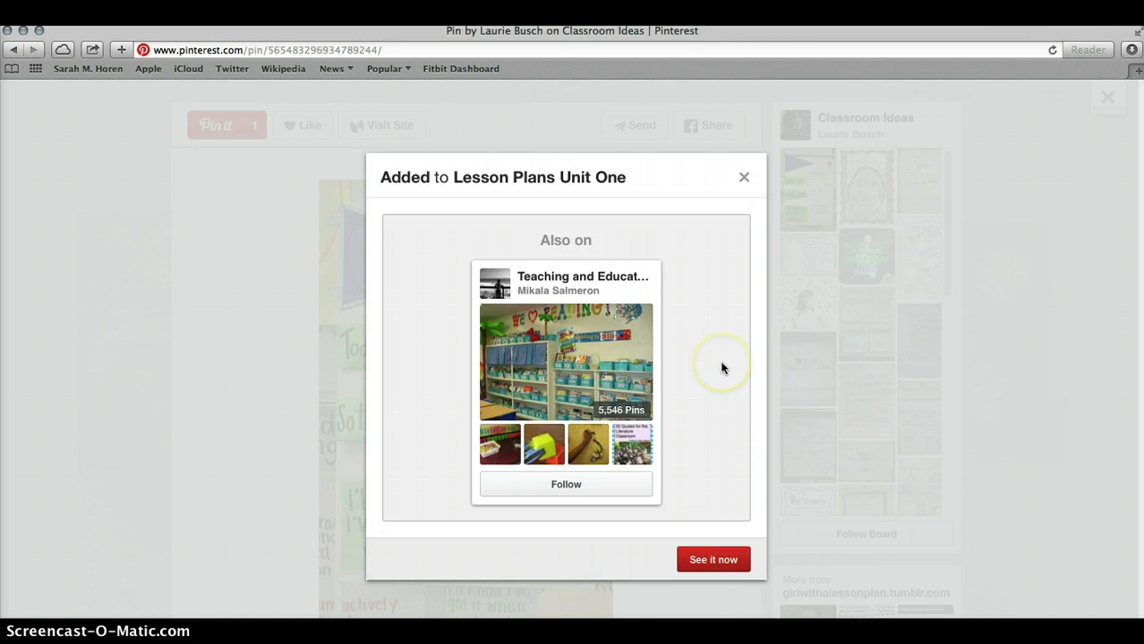
Open the suggested Teaching and Education Ideas board and look through its pins
click(587, 363)
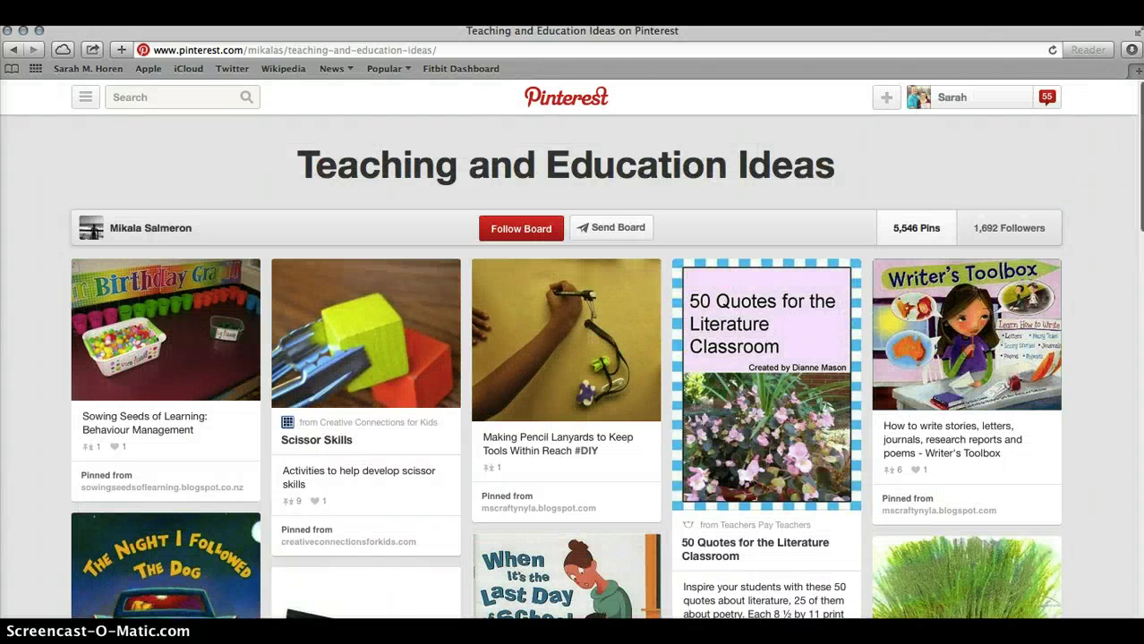
scroll(573, 358, down, 10)
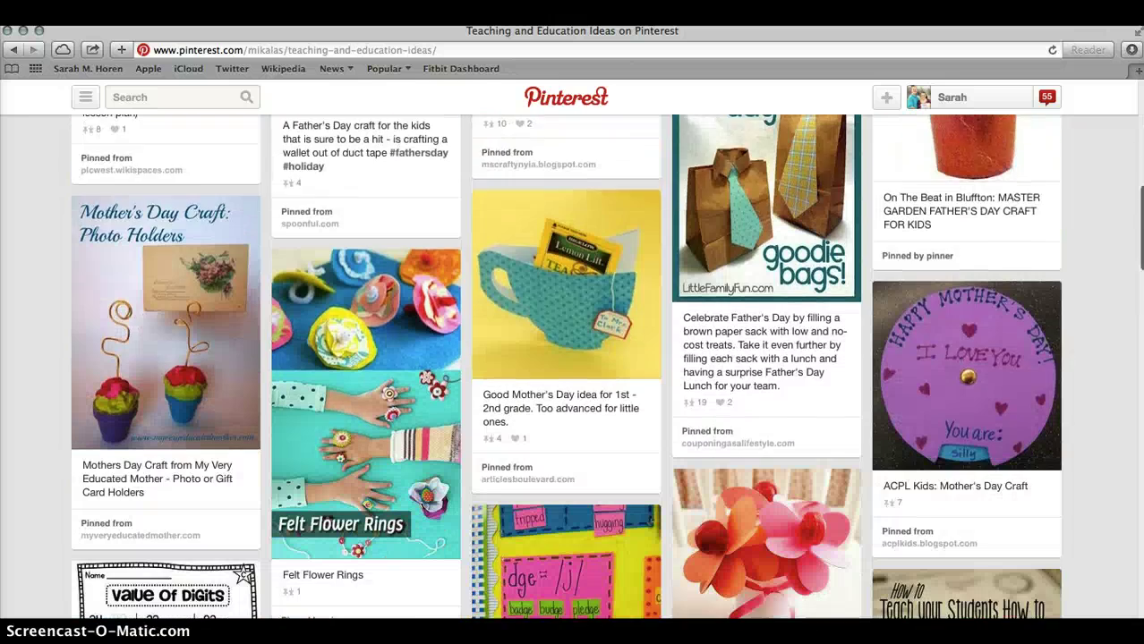
scroll(1102, 269, down, 4)
scroll(1102, 269, up, 3)
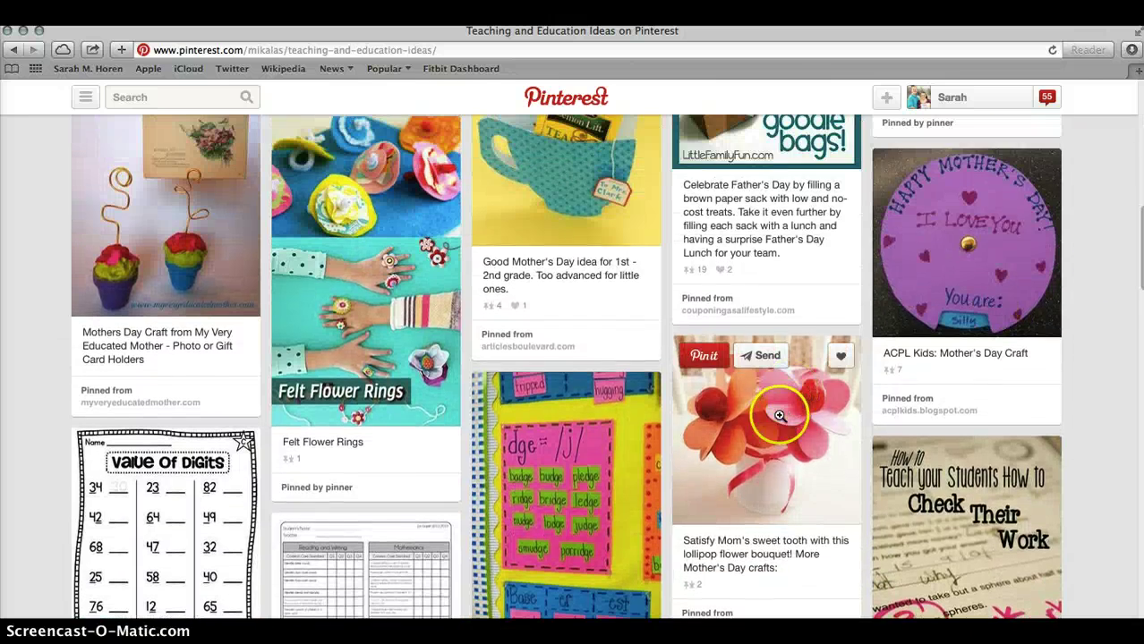
Follow the lollipop flower bouquet pin to its source website, and close that site after viewing it
click(779, 415)
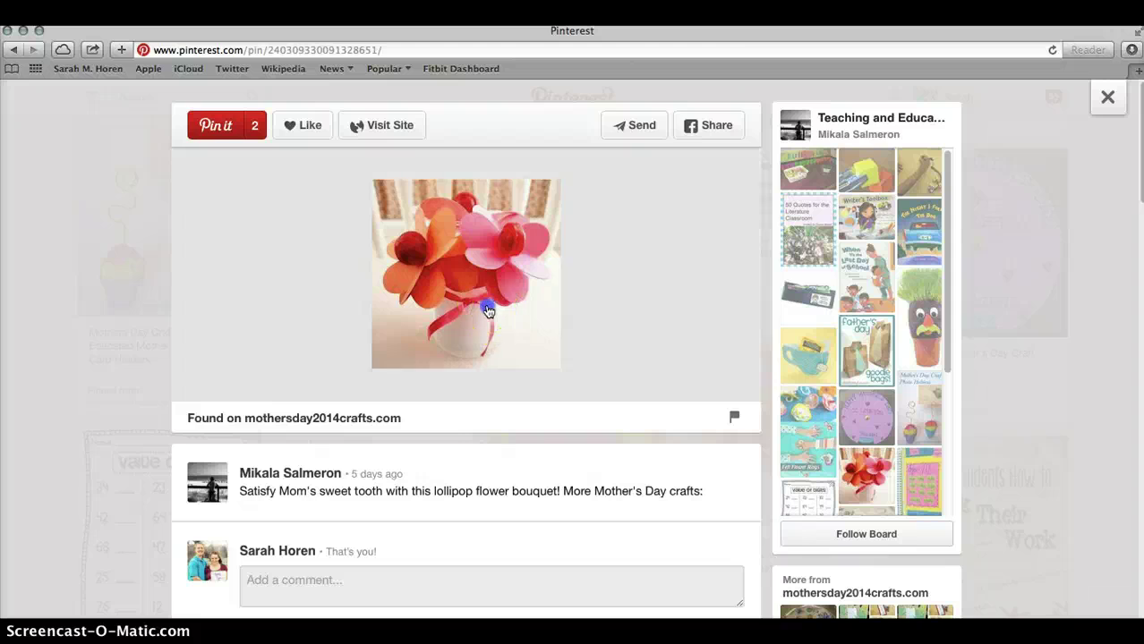
click(487, 310)
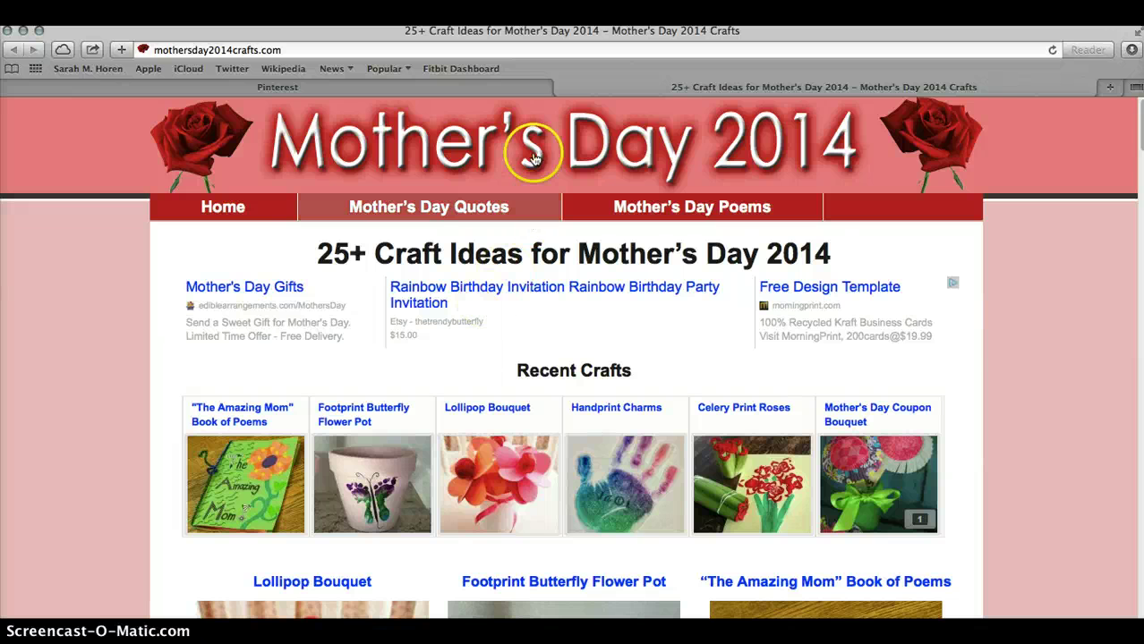
click(562, 88)
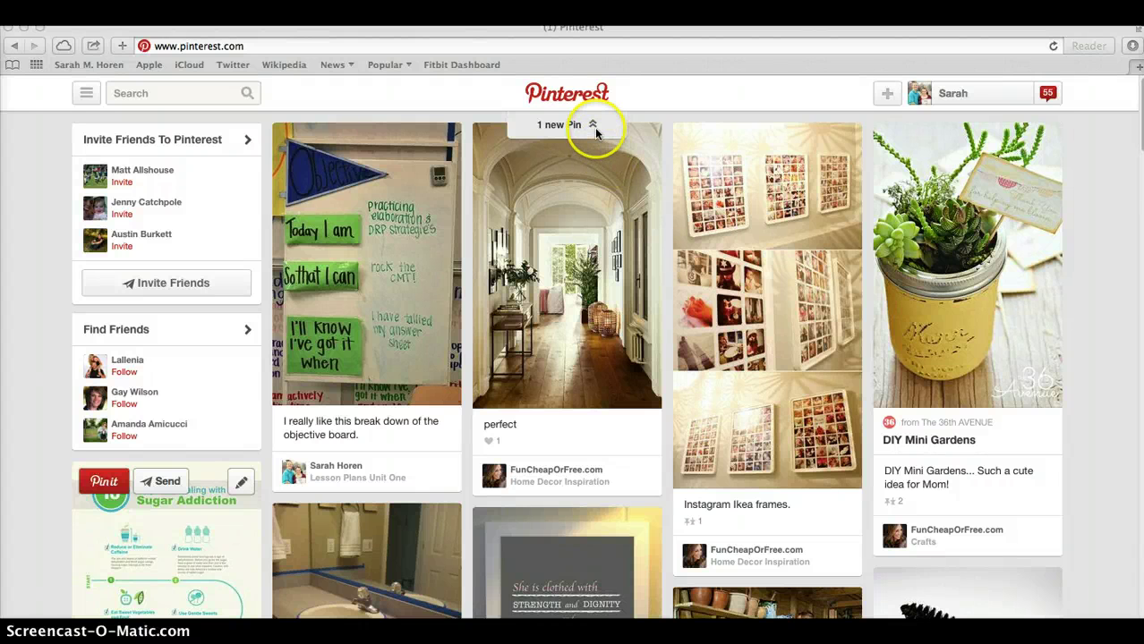
Create a new board named Students from English 10B, leaving its description and category unset
click(886, 96)
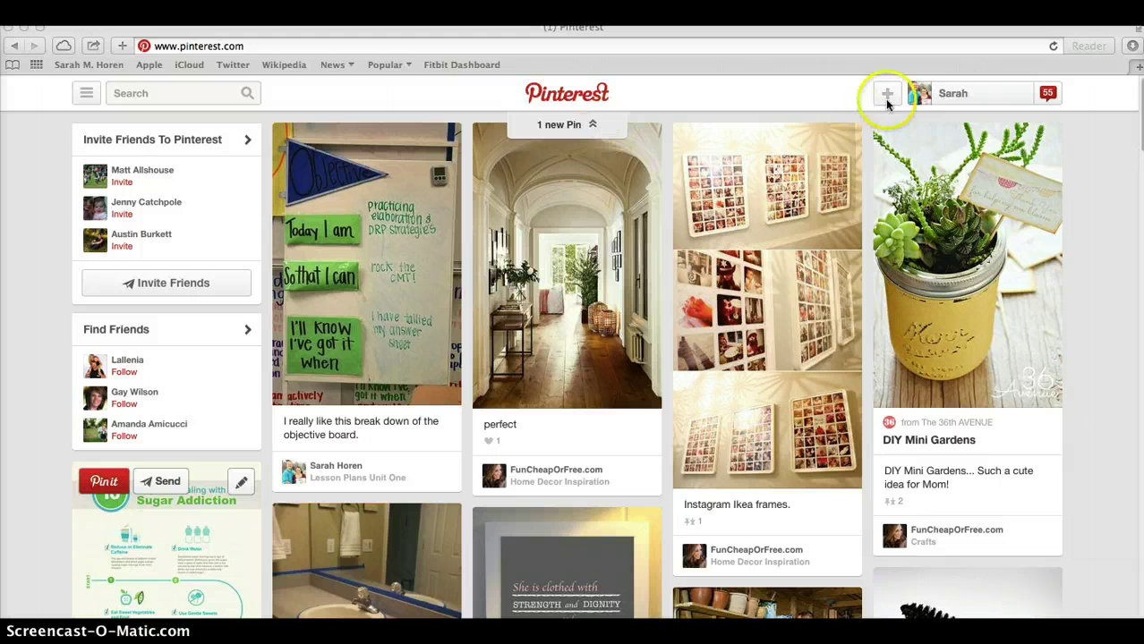
click(887, 95)
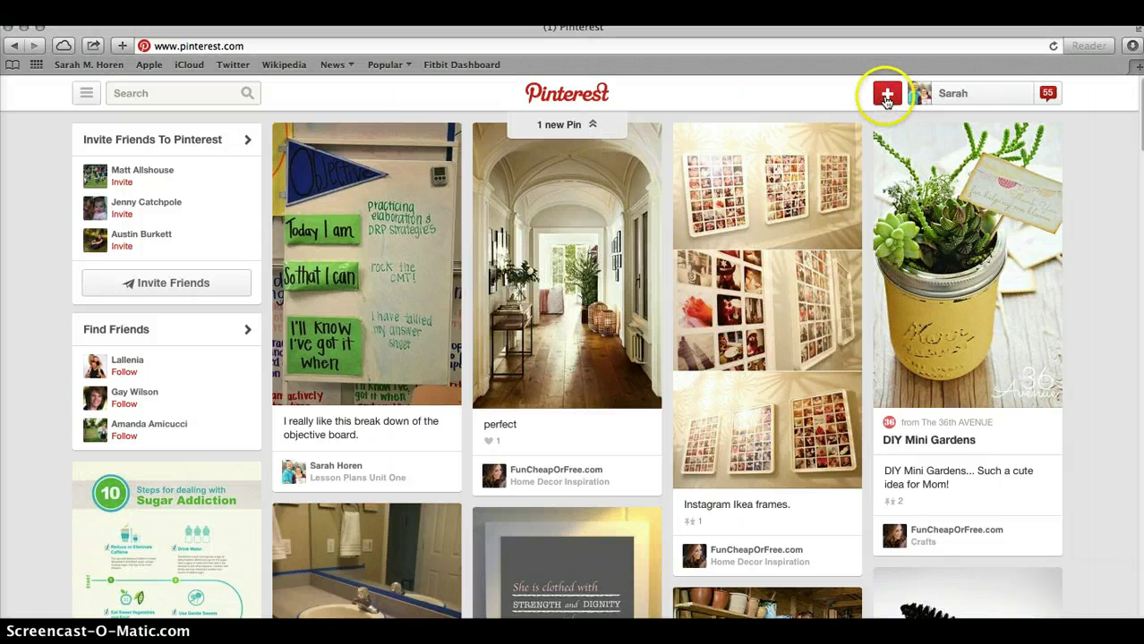
click(868, 220)
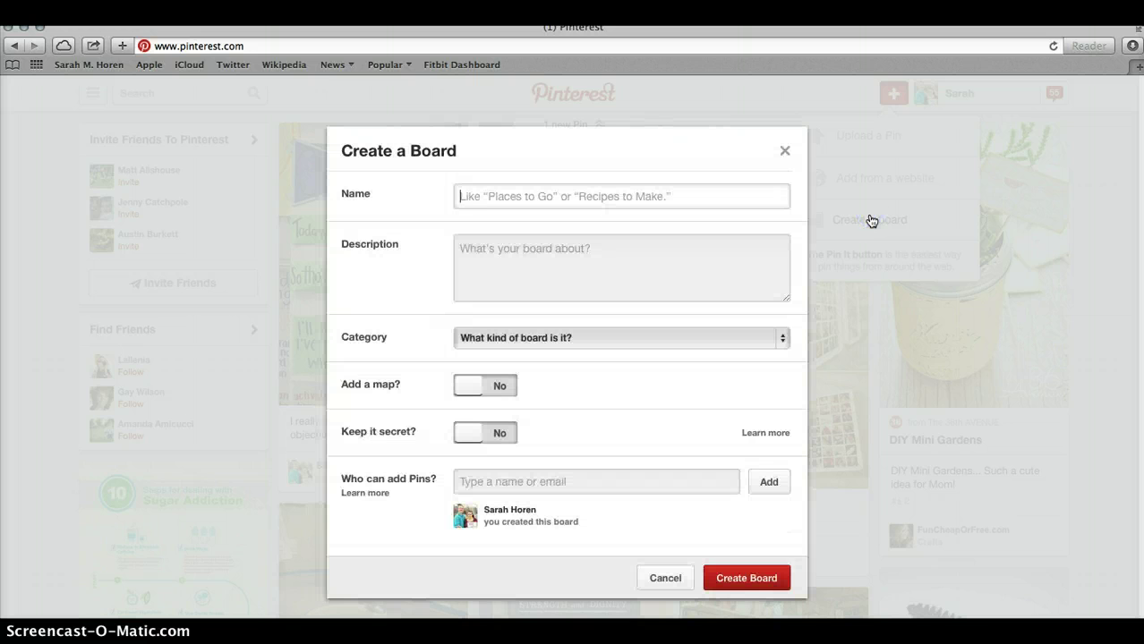
text(S)
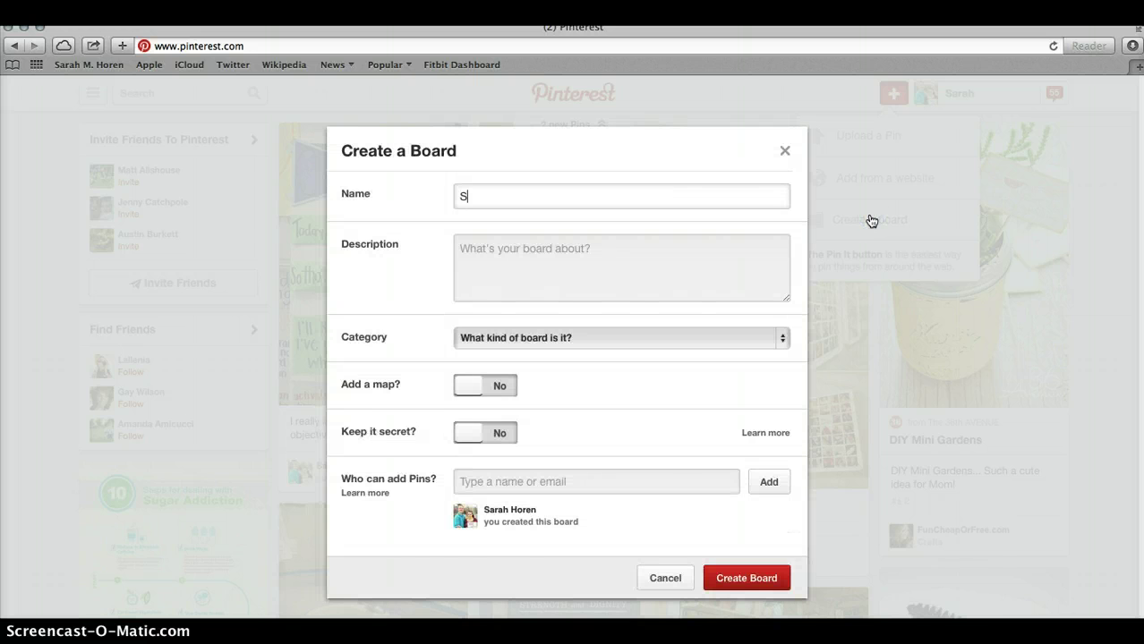
text(tudents from English 1)
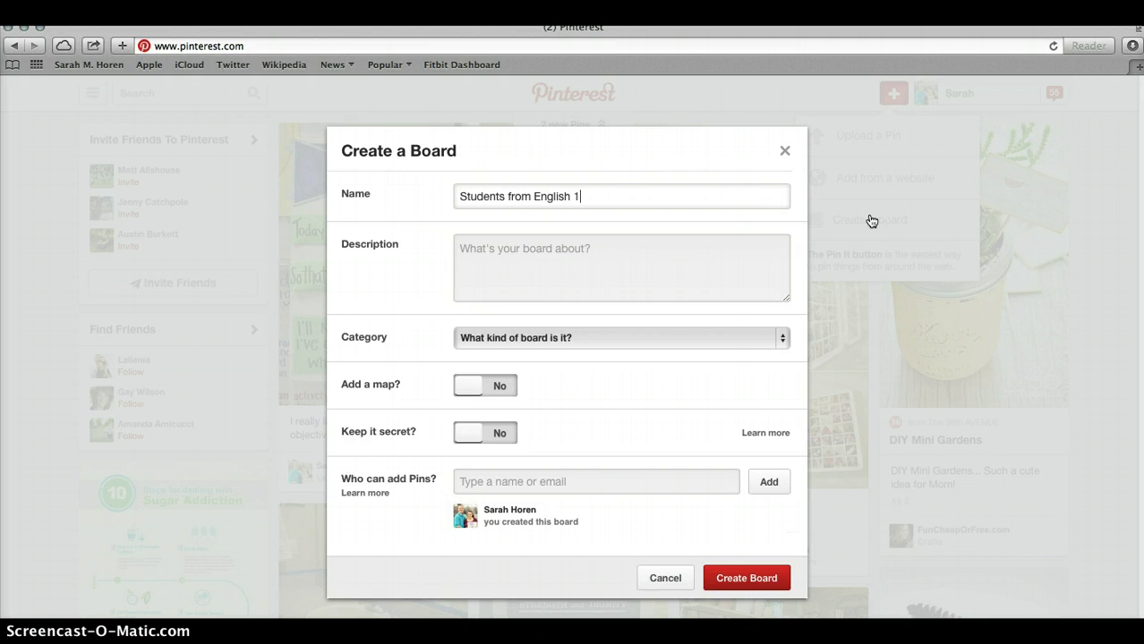
text(0B)
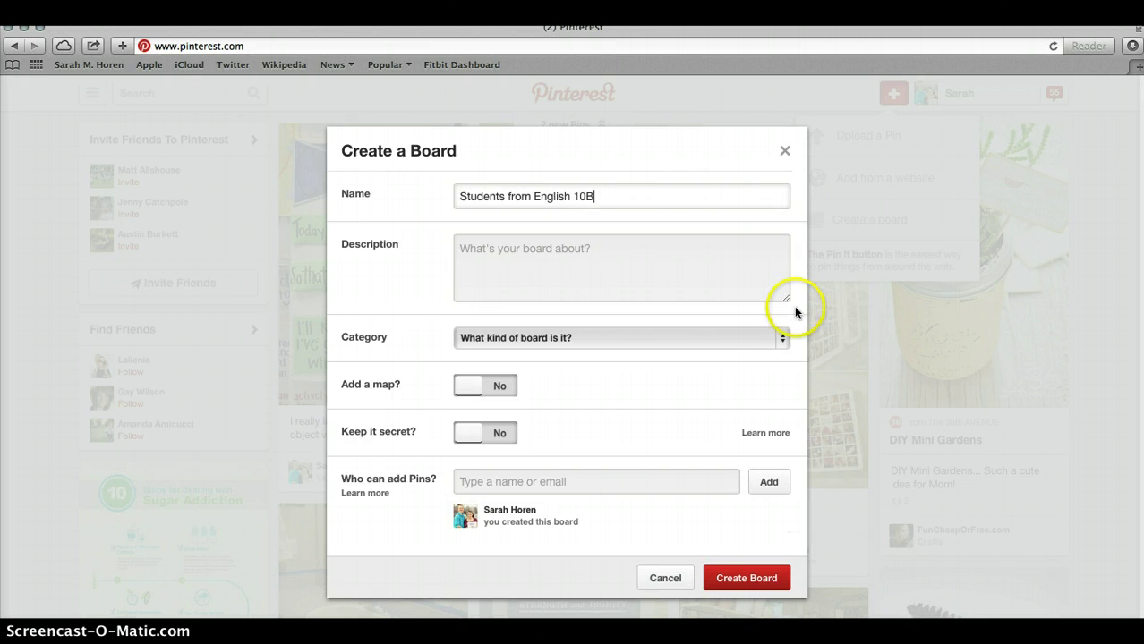
click(744, 581)
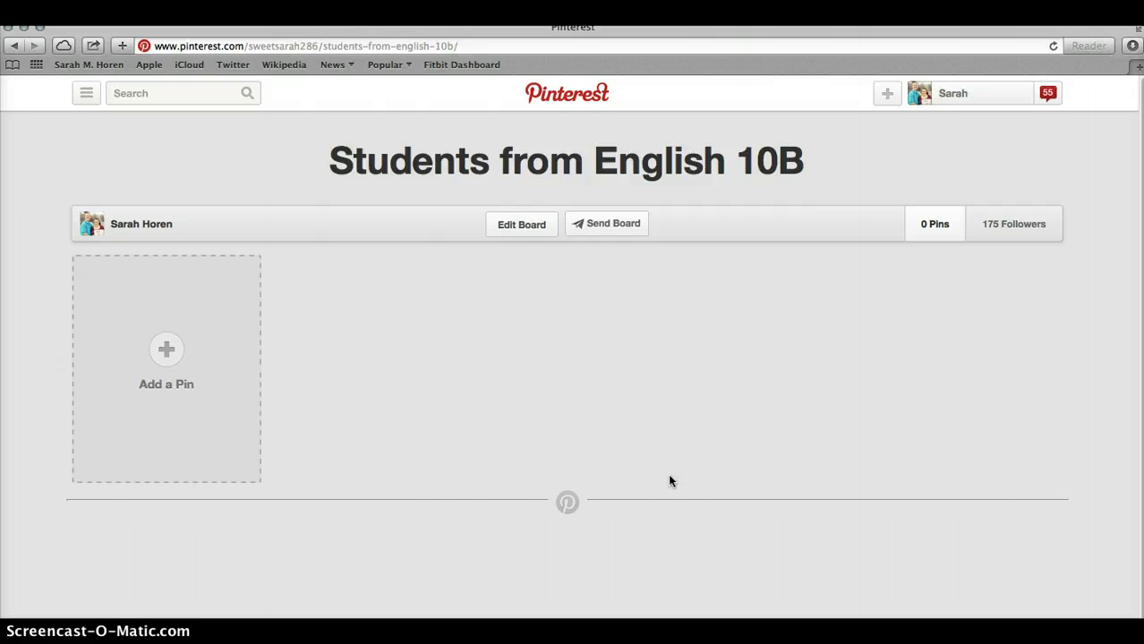
Search for student boards and look through the pins on the ceramics-themed Student board in the results
click(159, 93)
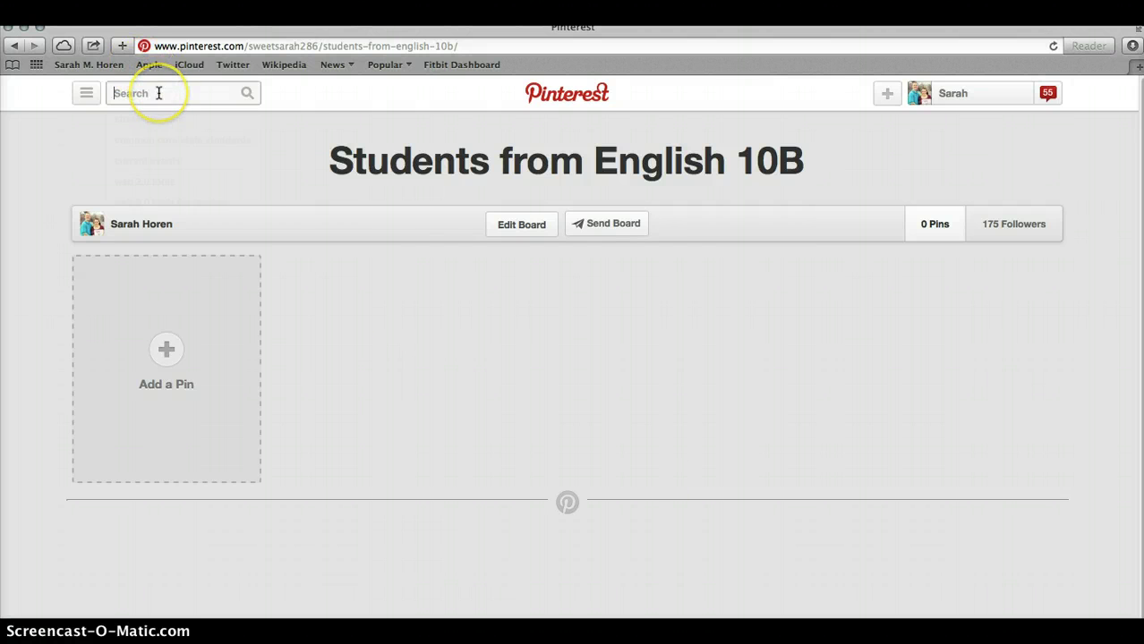
text(student bo)
text(ards)
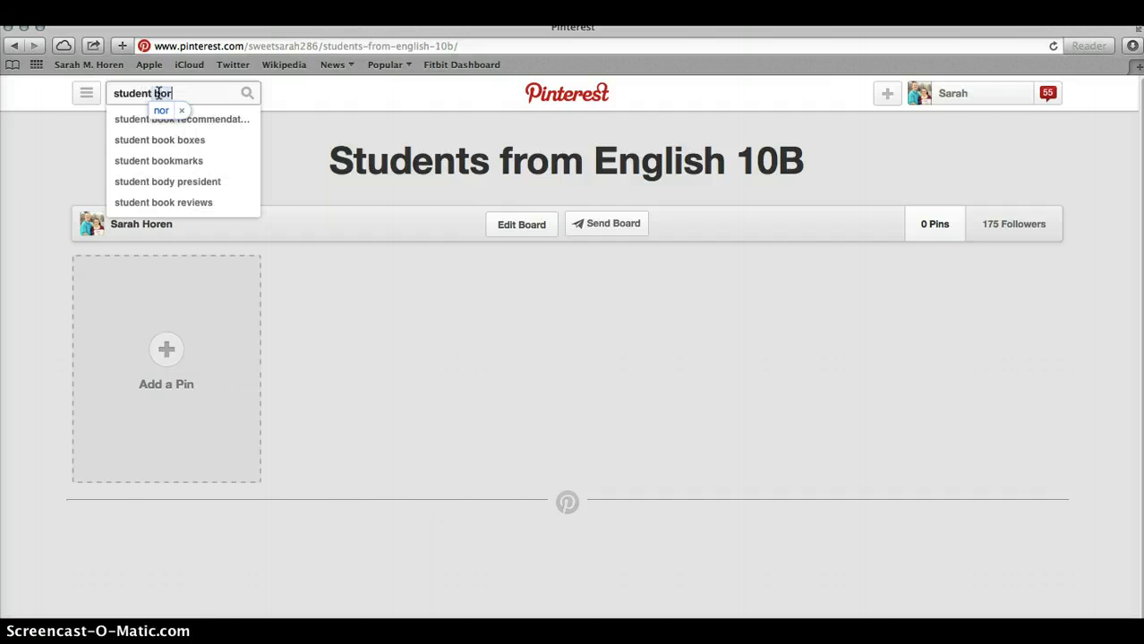
key(Return)
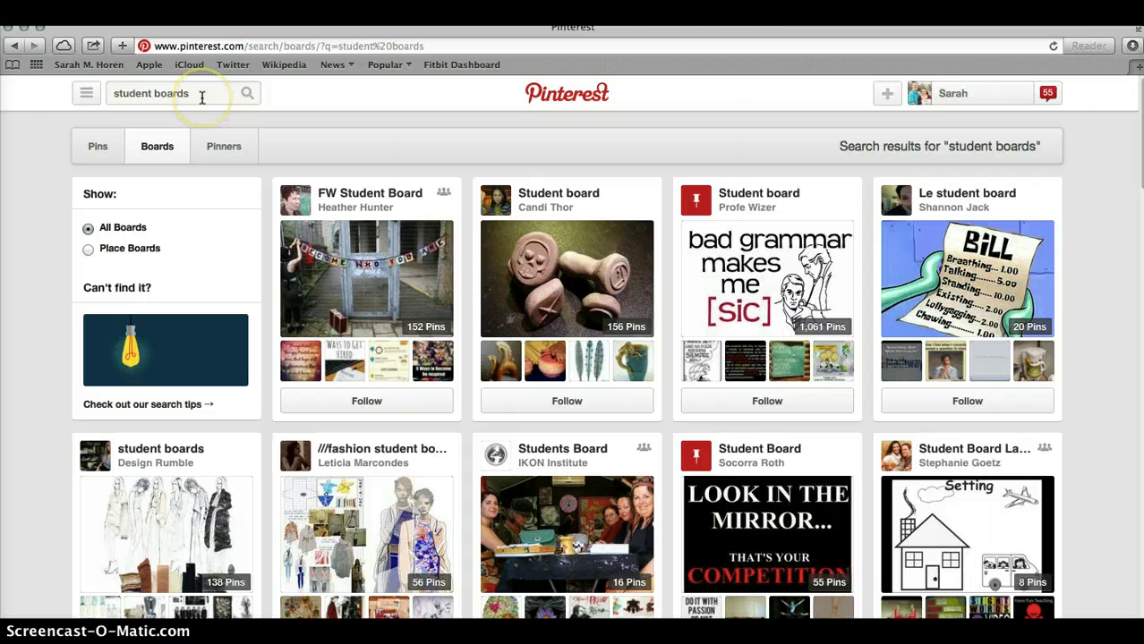
click(575, 248)
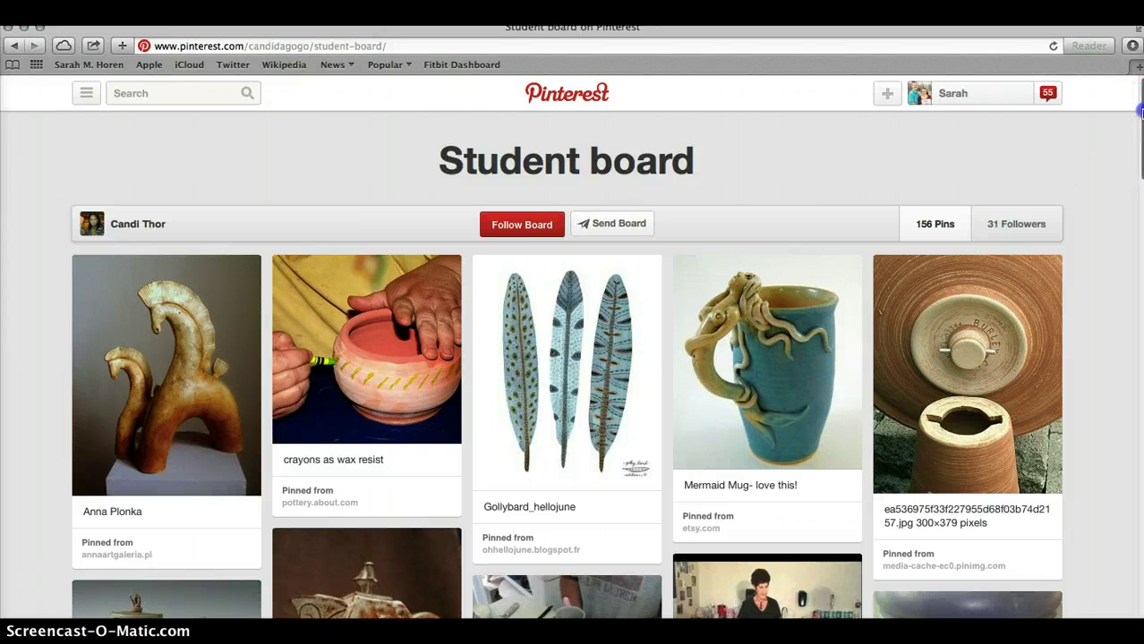
drag(1140, 113, 1121, 170)
Go back to the home feed and open the Task Card Corner pin from the Education category
click(596, 98)
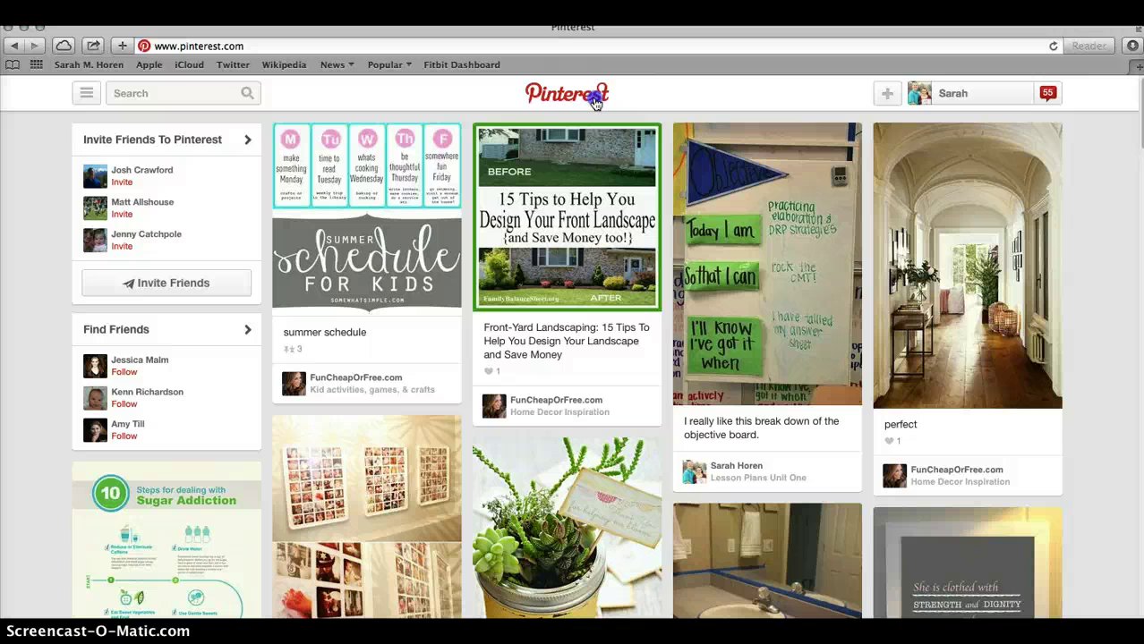
click(595, 103)
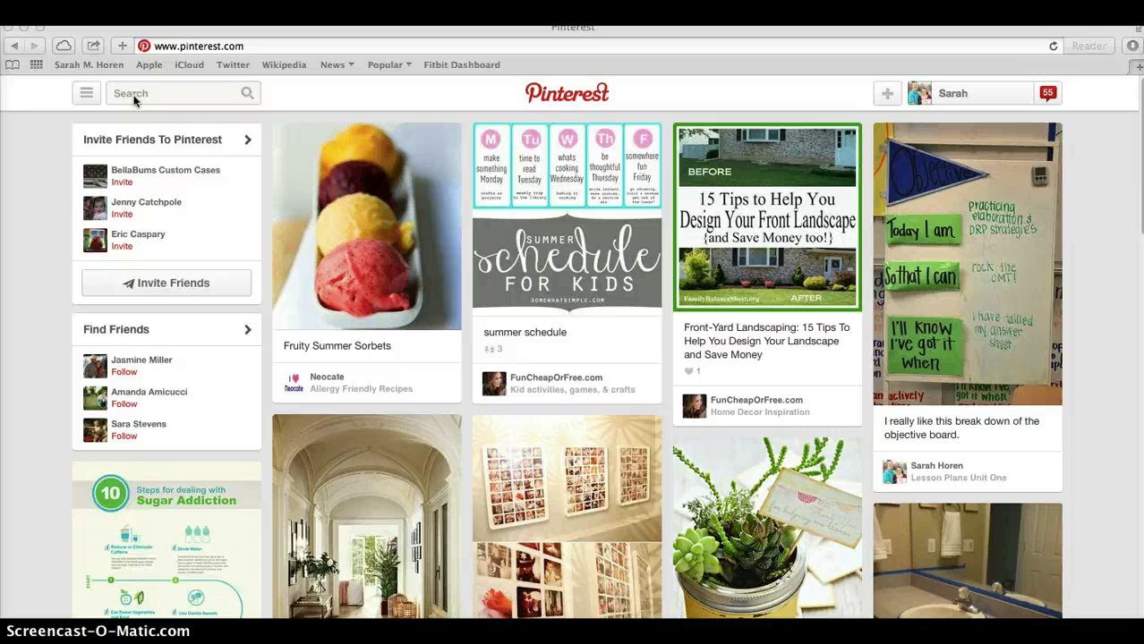
click(86, 93)
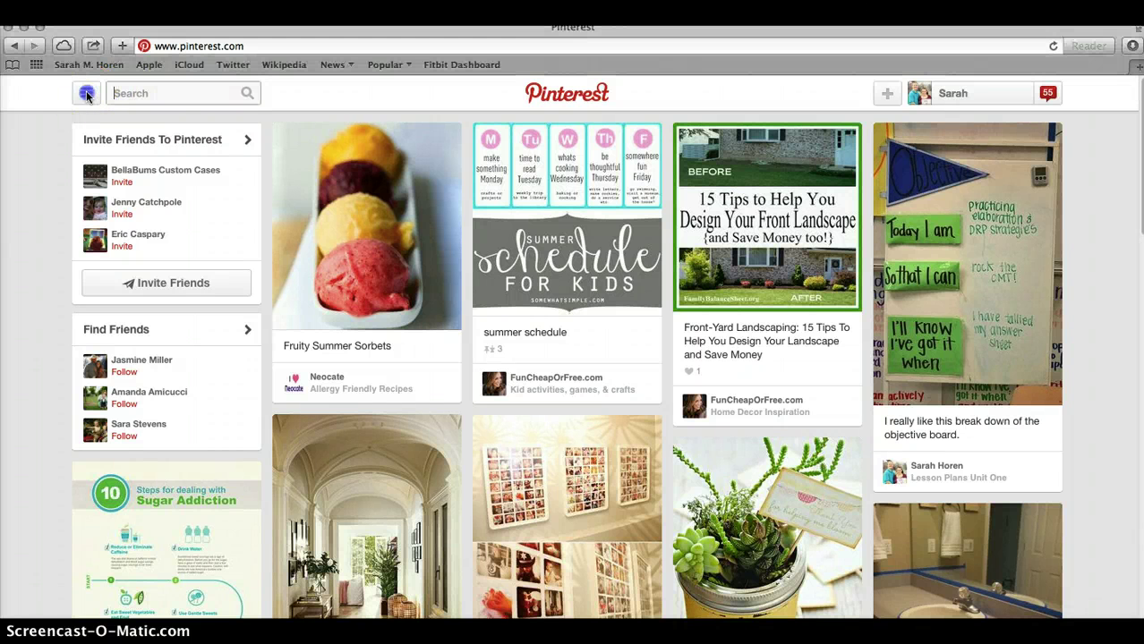
click(87, 95)
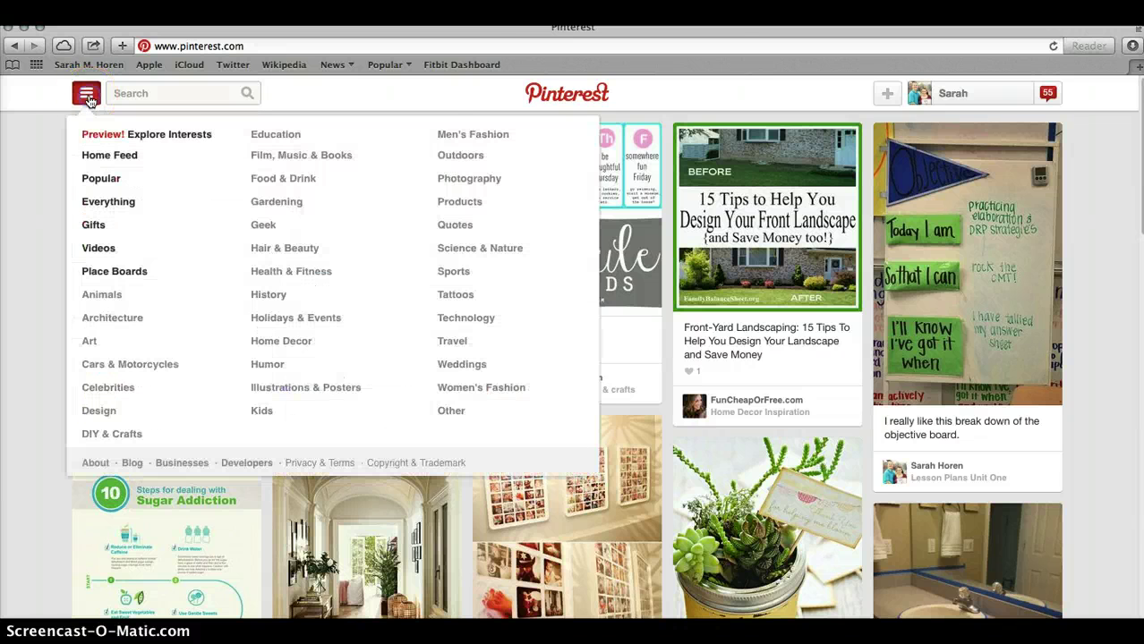
click(264, 134)
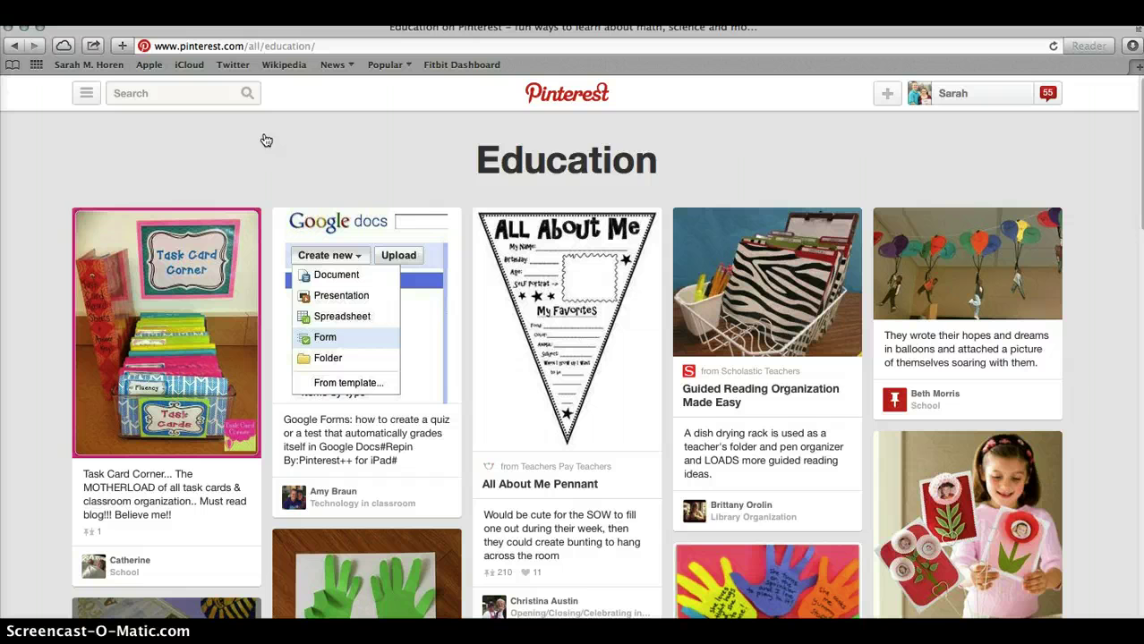
click(188, 303)
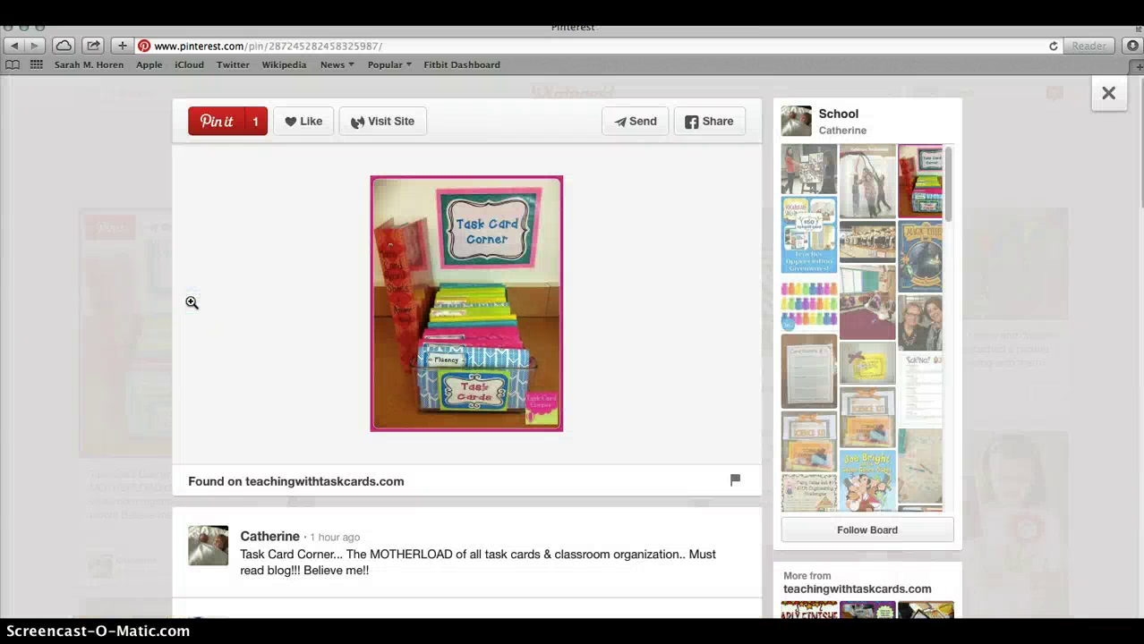
Open the profile of the Task Card Corner pinner and look through the boards down to School, Science & Social Studies, Math and ELA
click(213, 553)
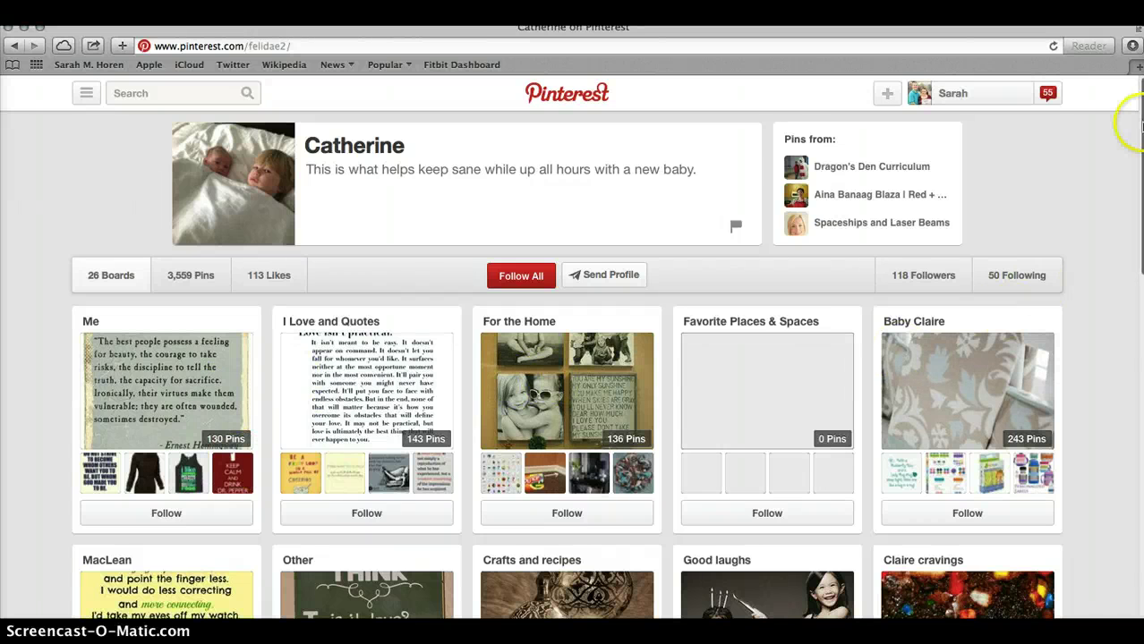
scroll(573, 358, down, 3)
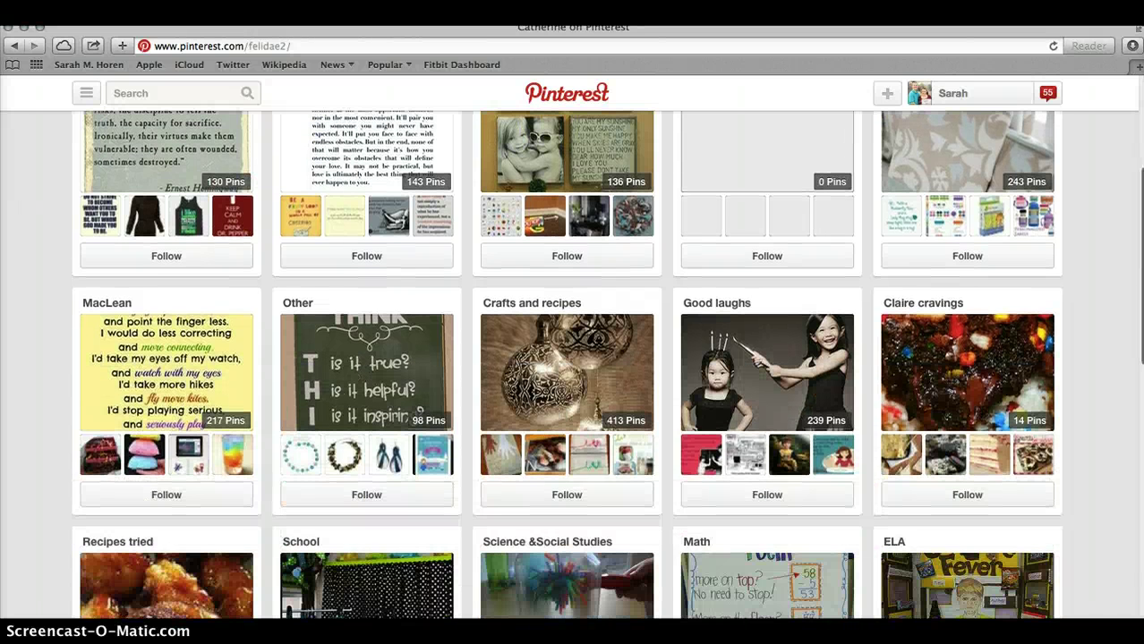
scroll(572, 358, down, 5)
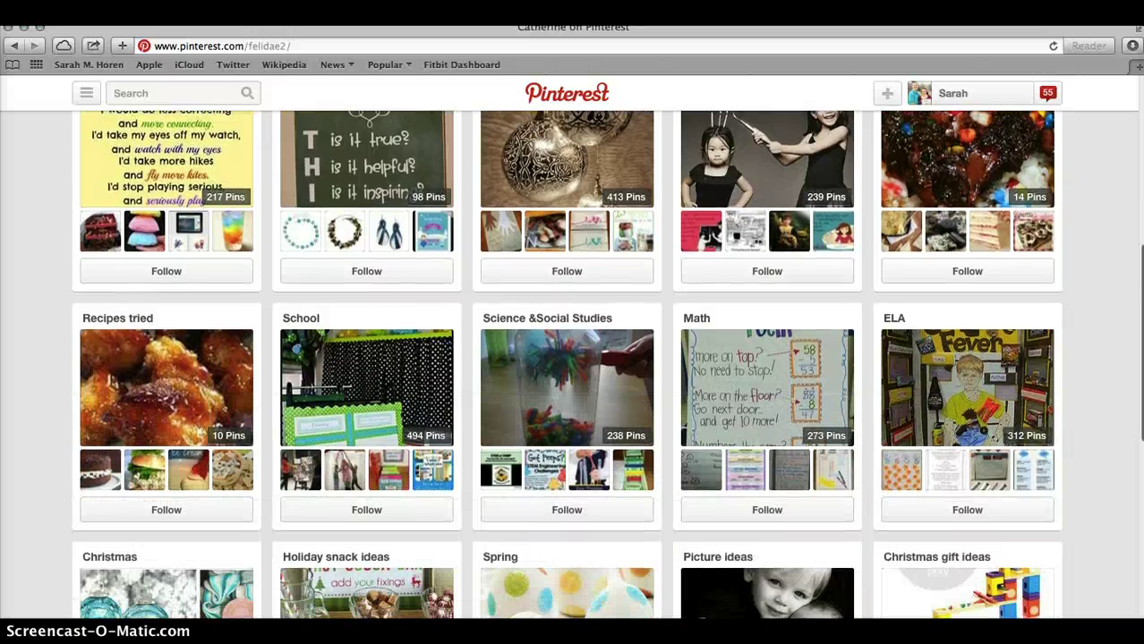
scroll(755, 345, down, 2)
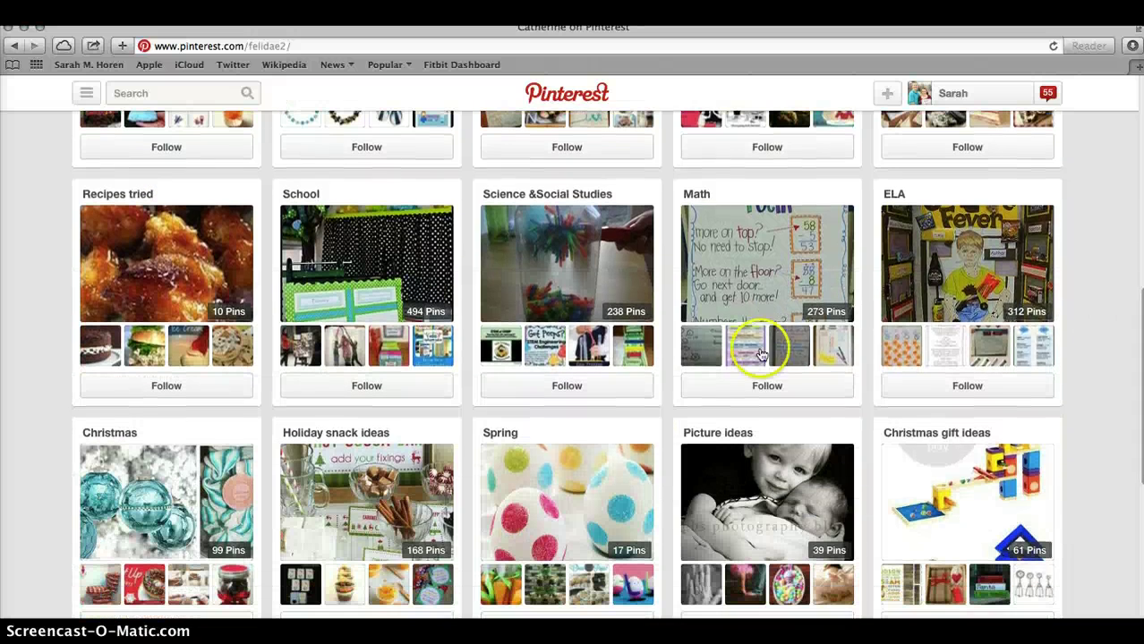
click(416, 391)
click(555, 388)
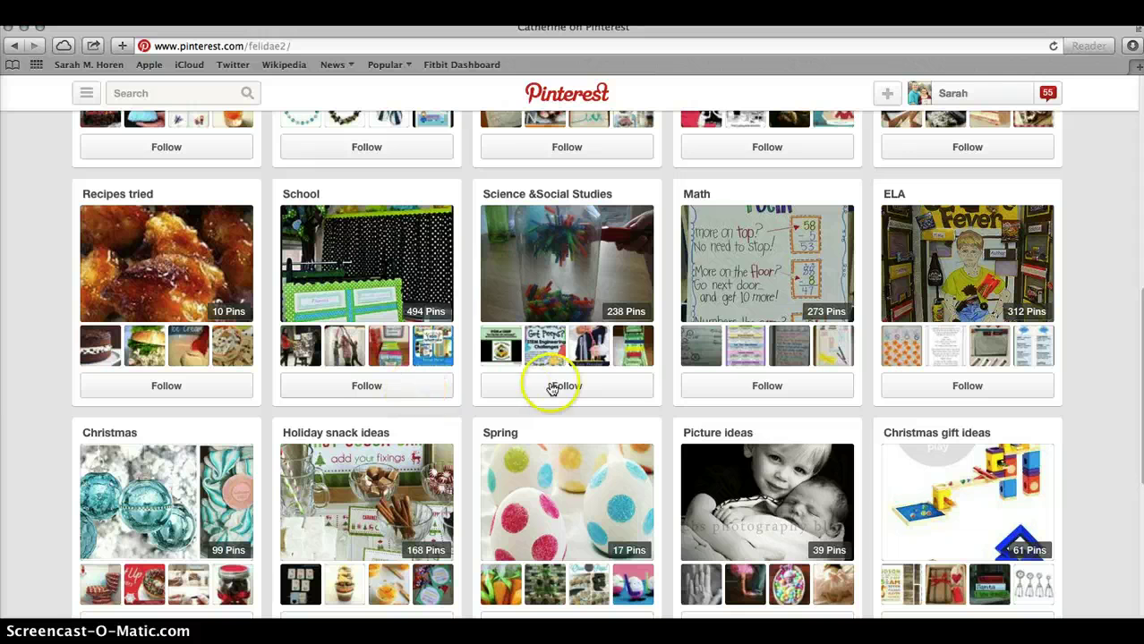
click(636, 385)
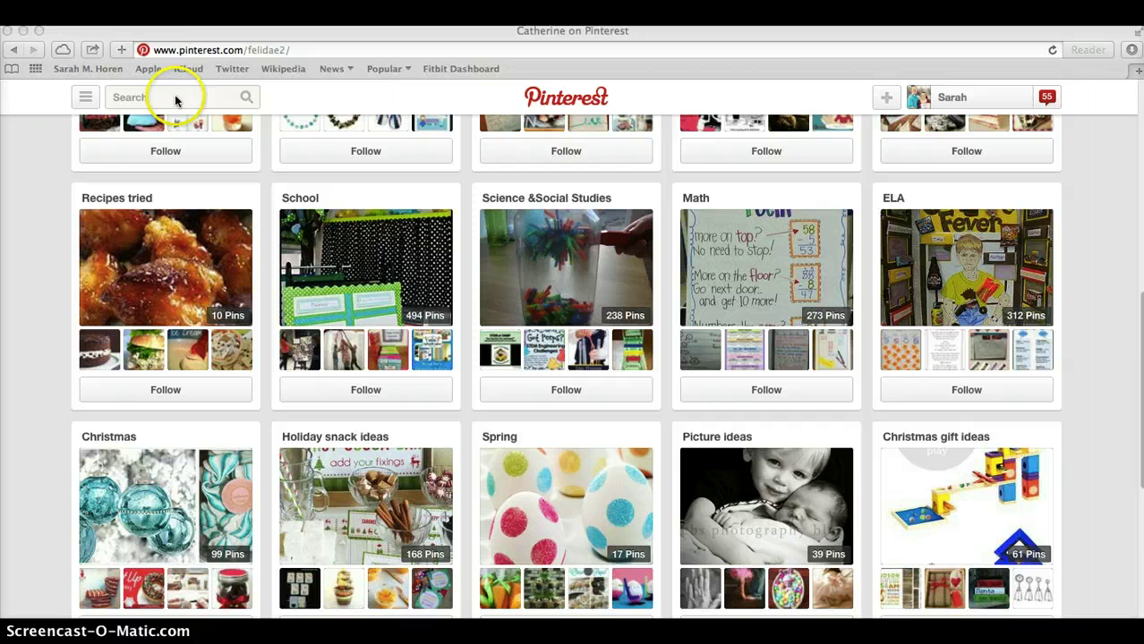
Search by name for the educator known as Cool Cat Teacher, limit the results to pinners, and open her profile
click(153, 97)
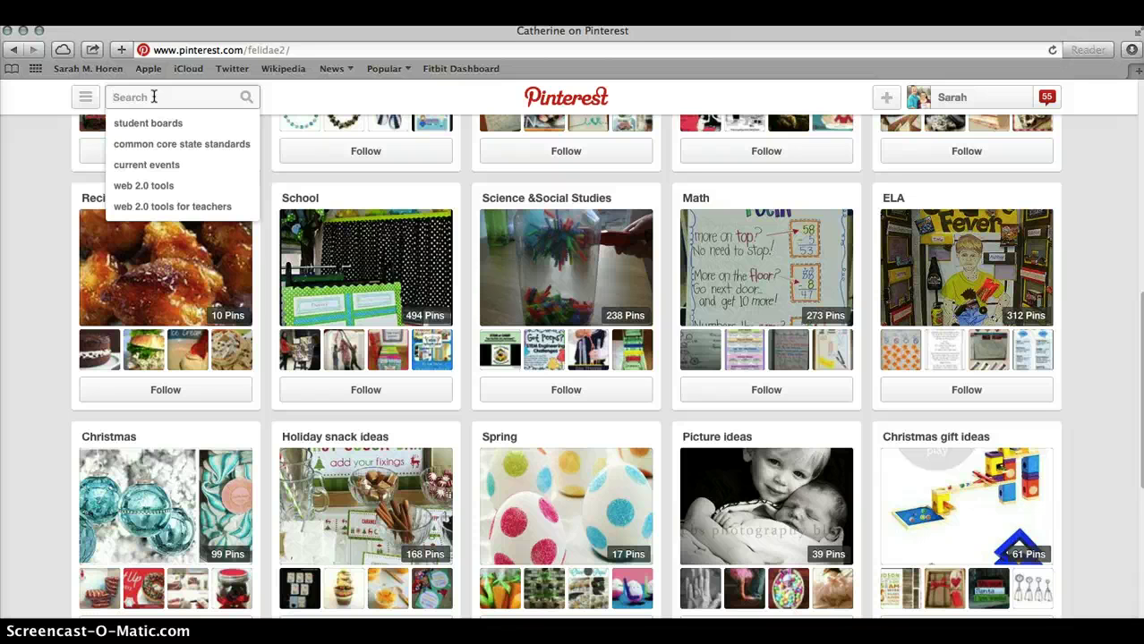
text(vicki davis)
key(Return)
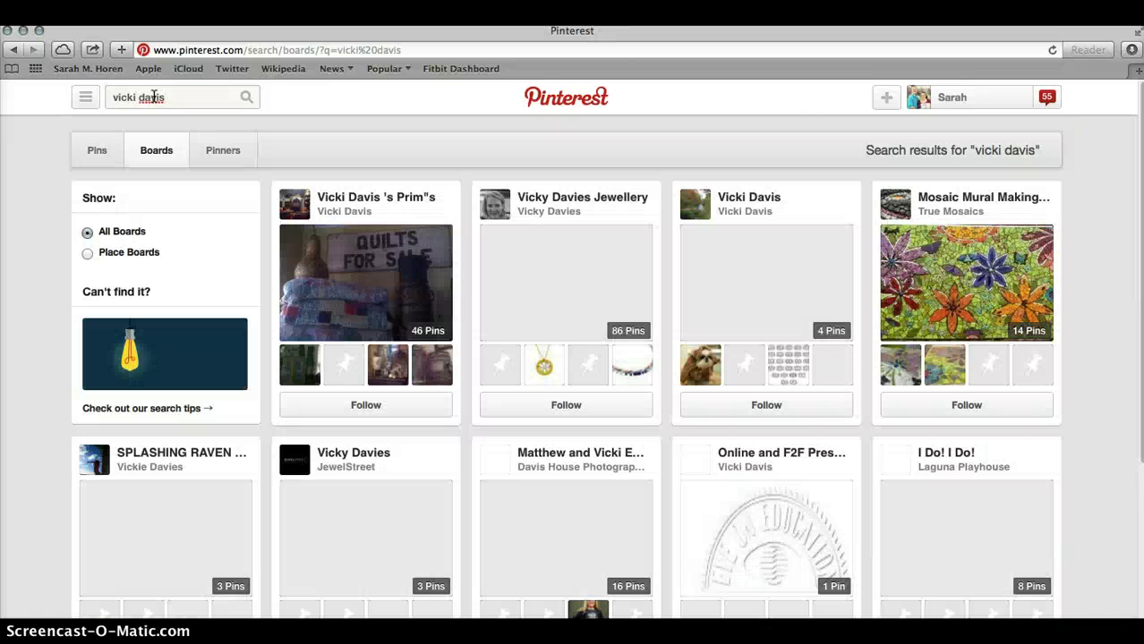
click(140, 97)
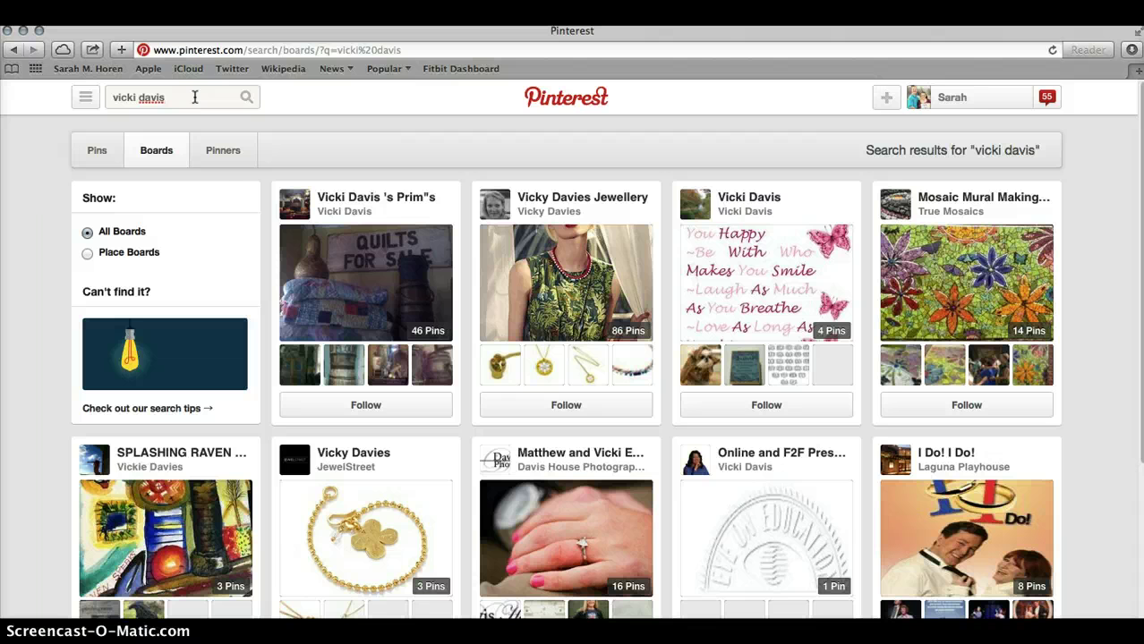
click(213, 154)
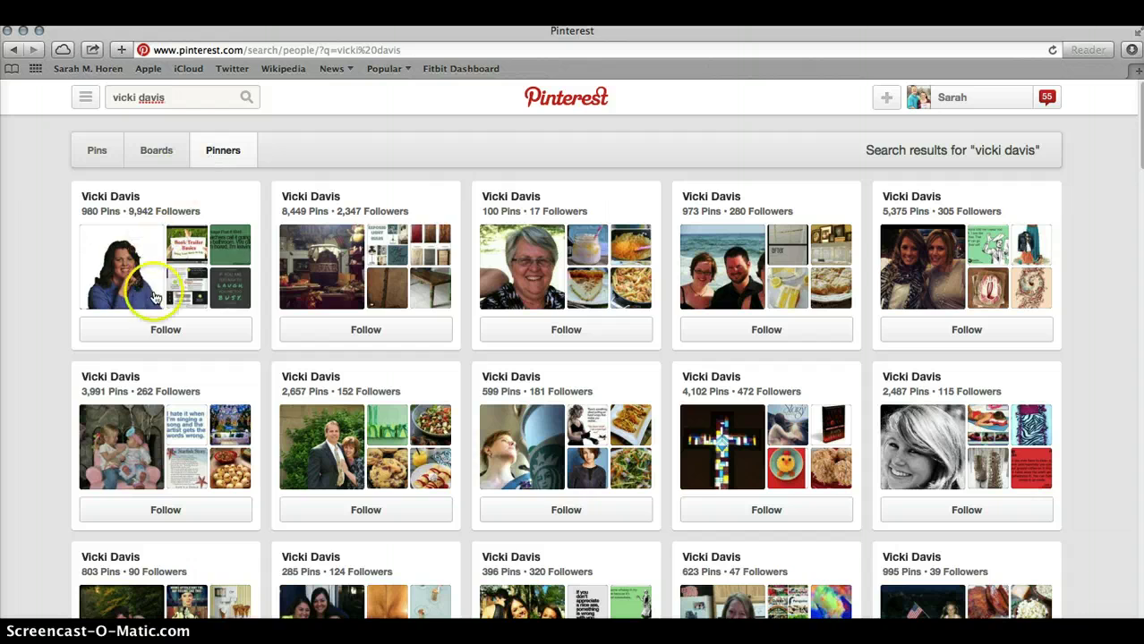
click(153, 274)
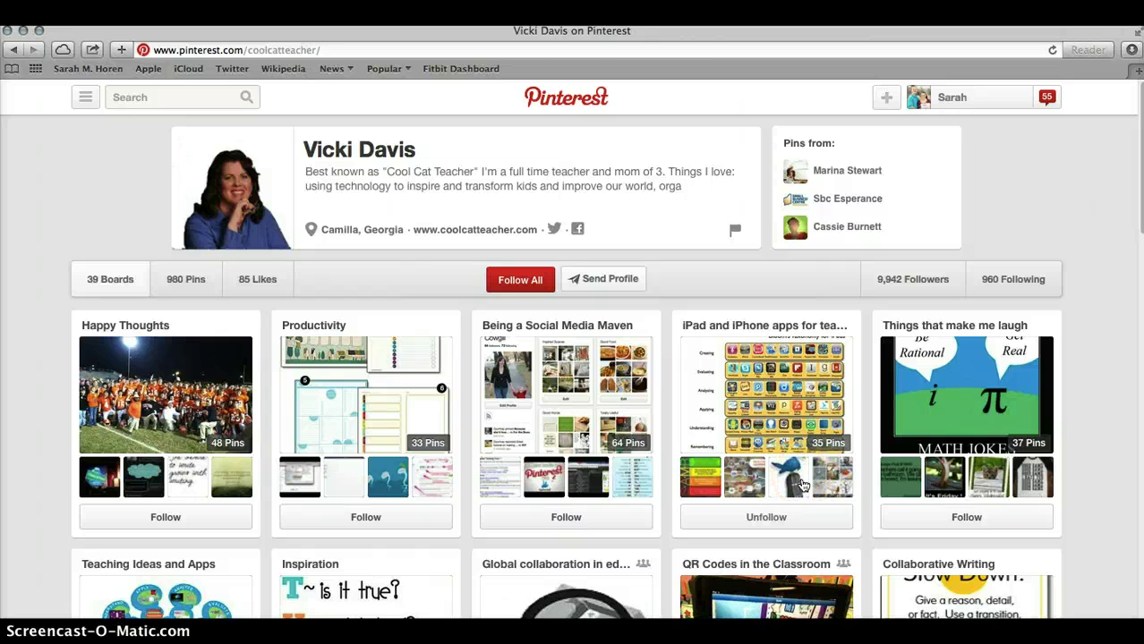
Follow the QR Codes in the Classroom board on the Cool Cat Teacher profile
click(797, 525)
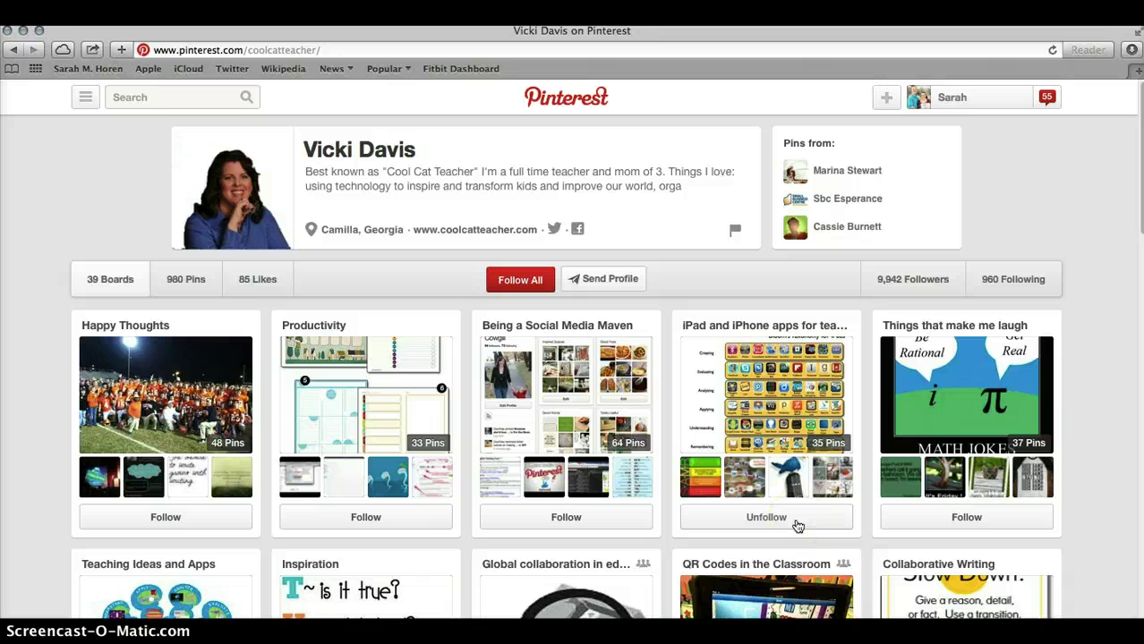
click(1140, 203)
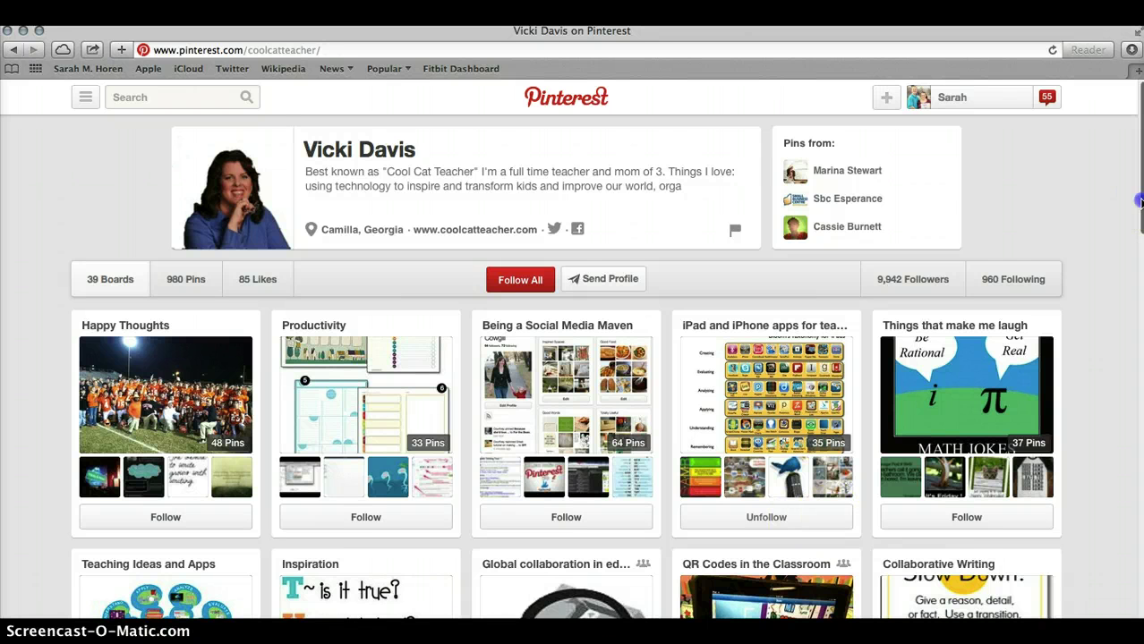
scroll(1140, 203, down, 7)
scroll(1140, 296, down, 1)
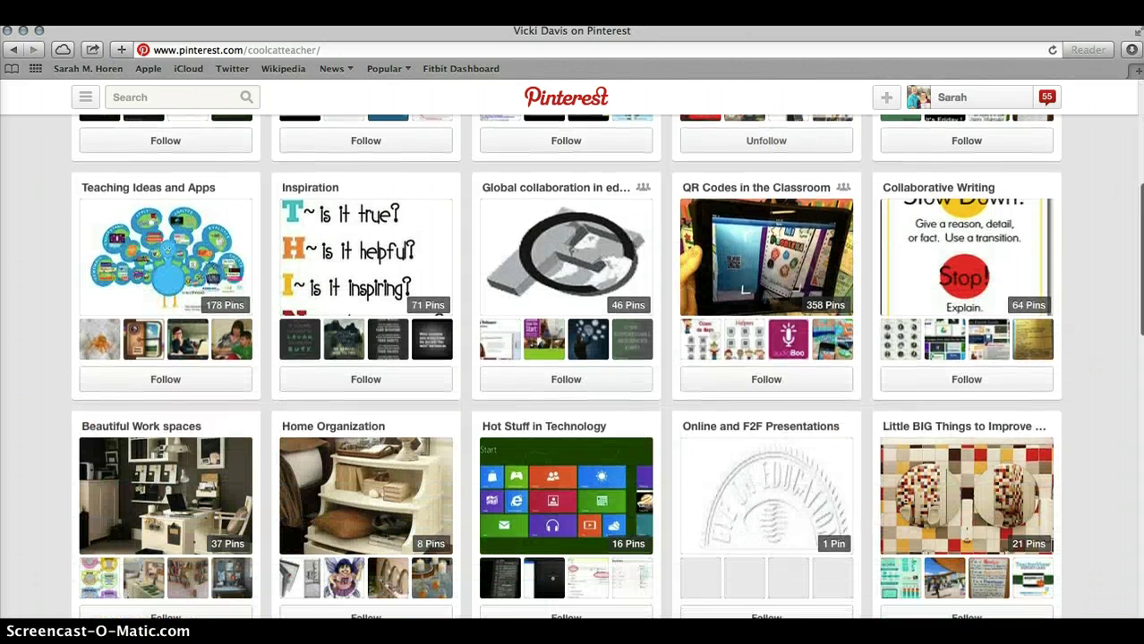
click(813, 387)
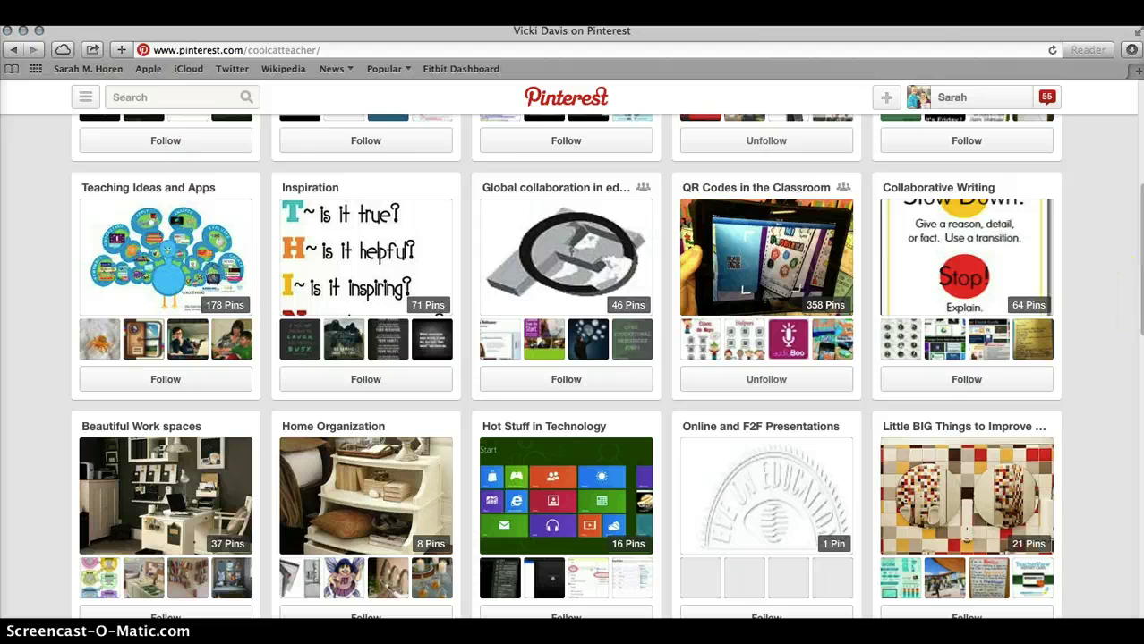
Review the option to follow all of the teacher's boards and return to the Pinterest home feed
scroll(1138, 259, up, 5)
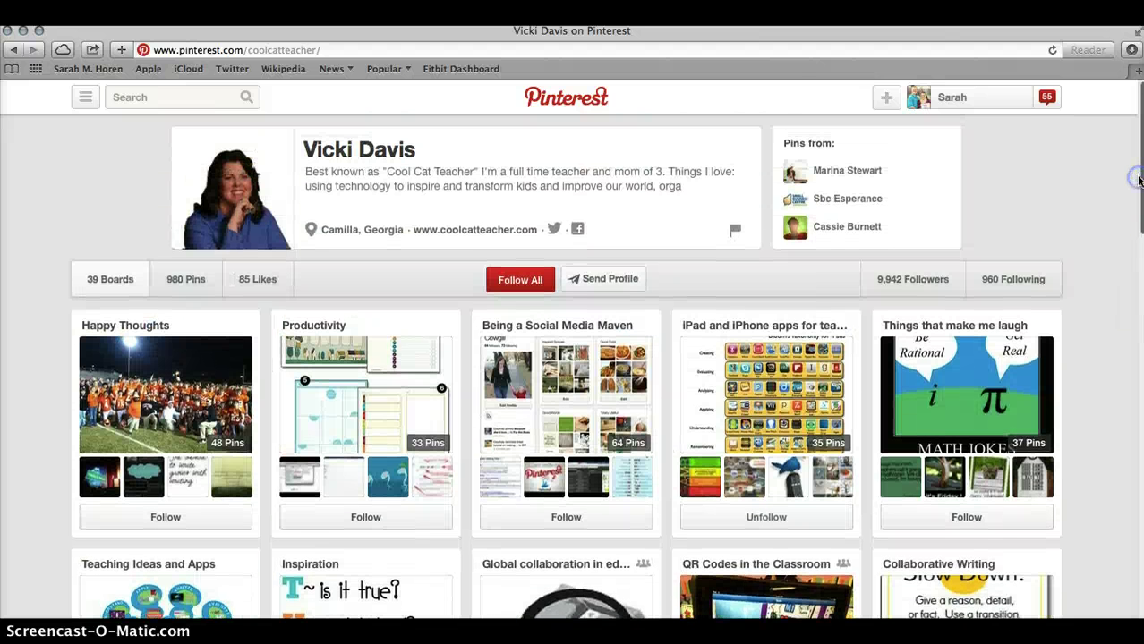
click(556, 290)
click(535, 279)
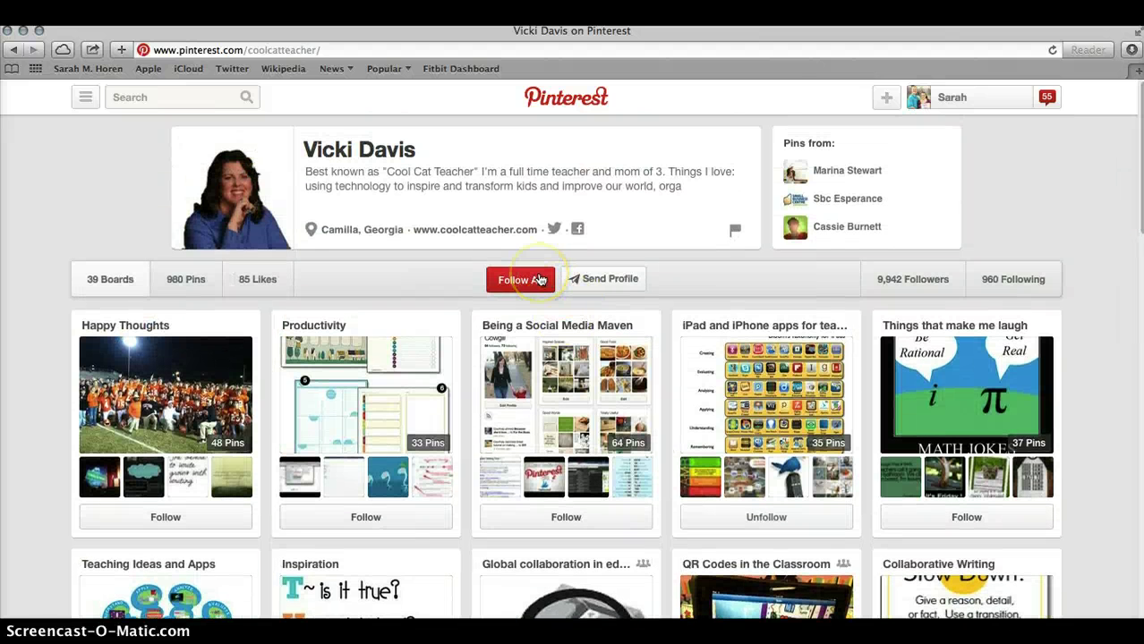
click(571, 98)
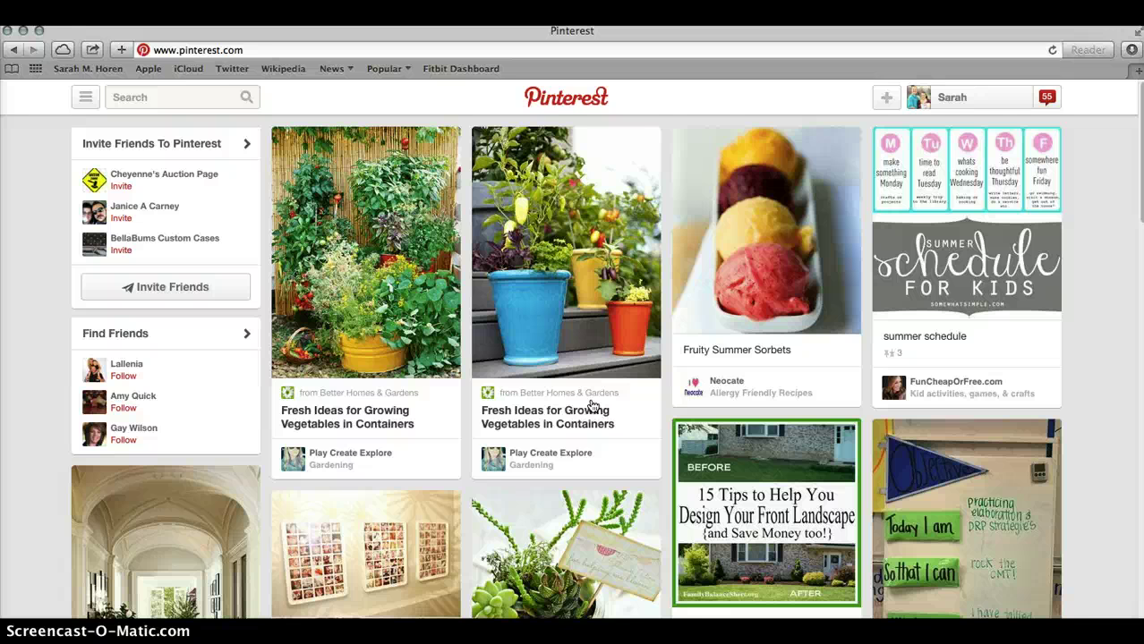
click(634, 99)
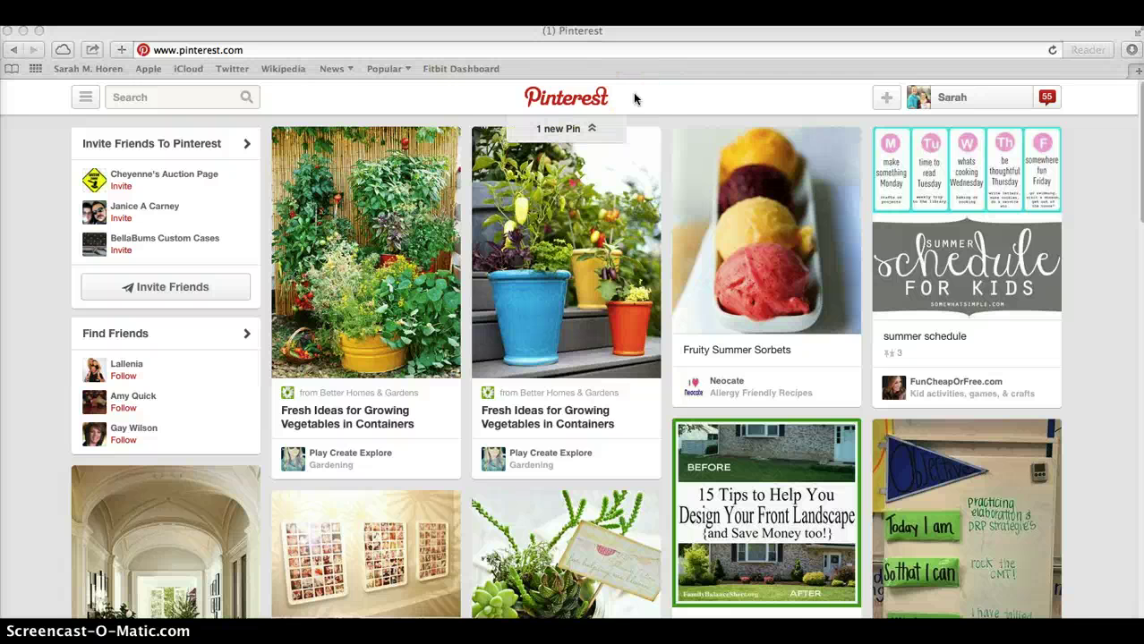